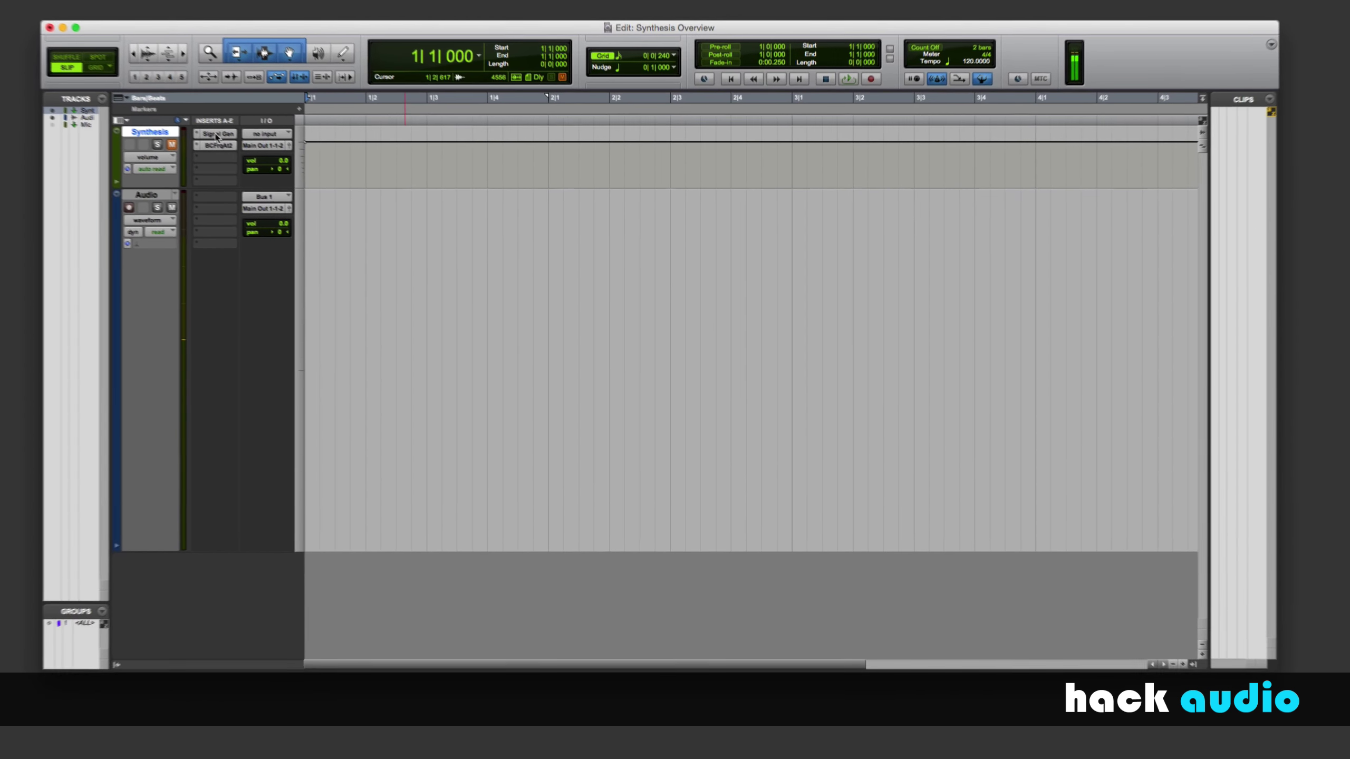
Open the Signal Generator and Blue Cat's FreqAnalyst, placing the analyzer to the right of the generator.
{"action": "left_click", "coordinate": [314, 182]}
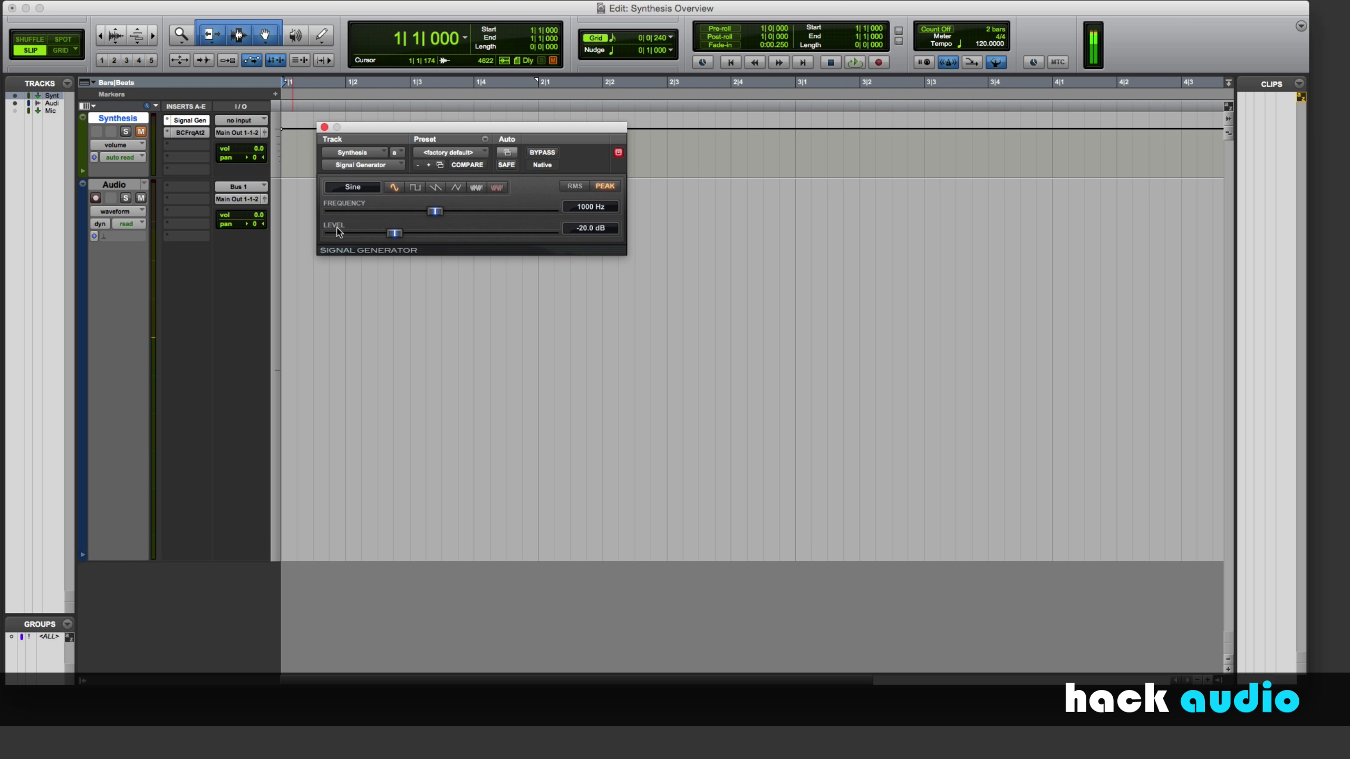
{"action": "left_click", "coordinate": [197, 133]}
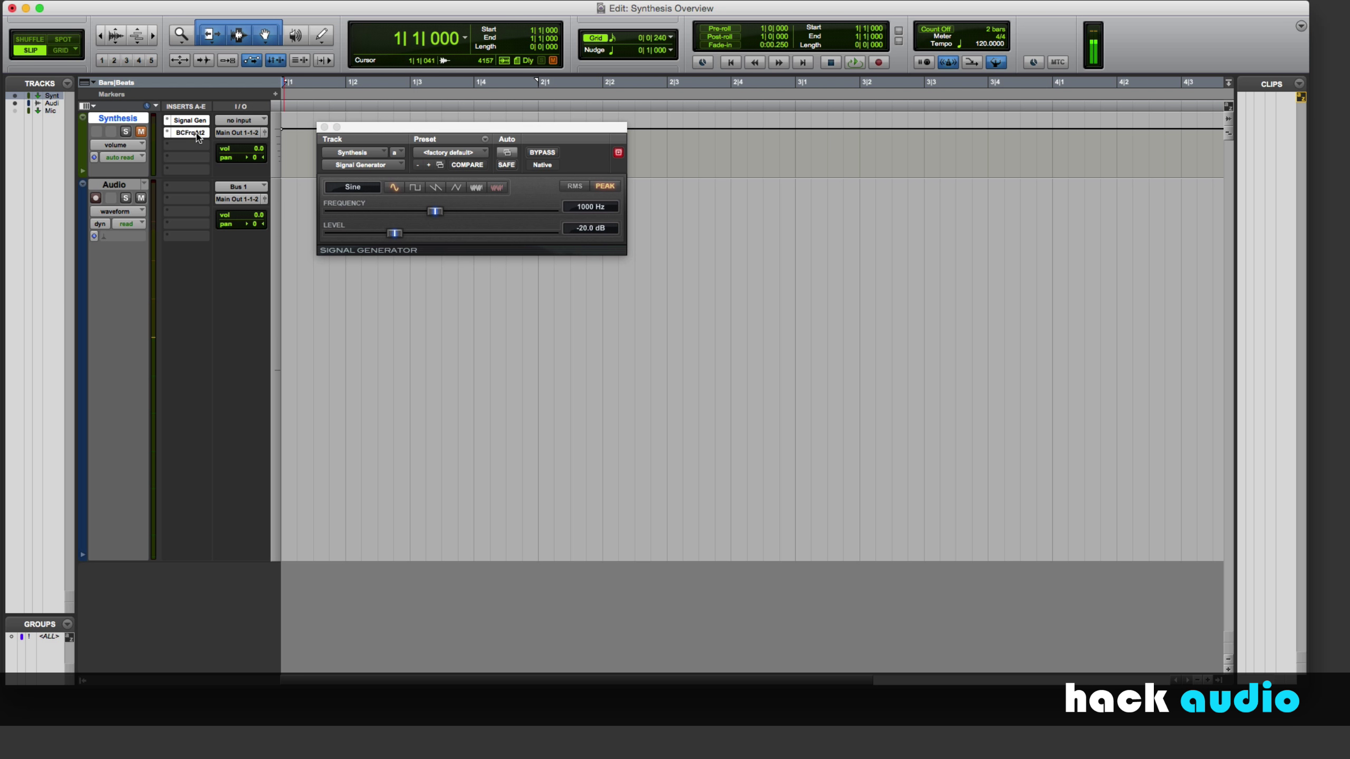
{"action": "left_click_drag", "start_coordinate": [51, 1], "coordinate": [900, 105]}
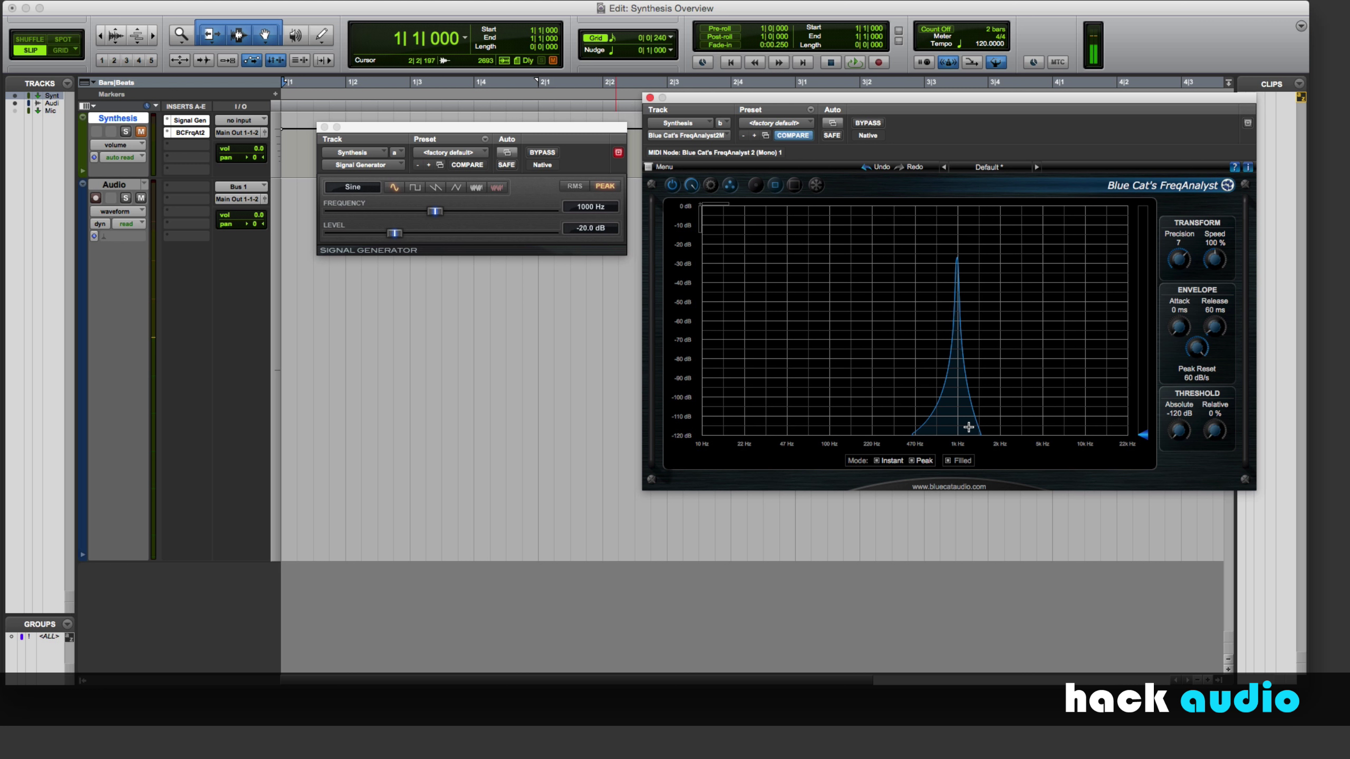
Audition the Synthesis tone, retune the sine to 500 Hz, and listen to it.
{"action": "left_click", "coordinate": [141, 132]}
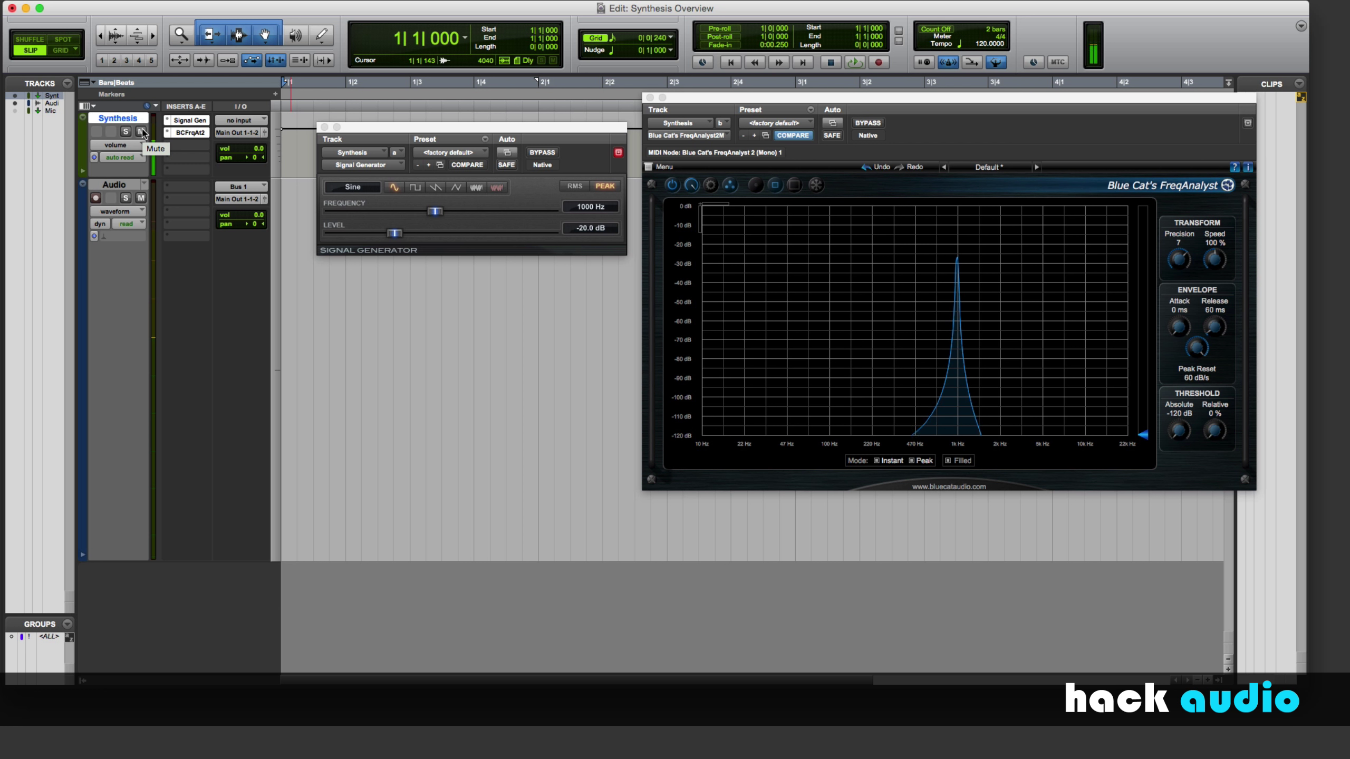
{"action": "left_click", "coordinate": [142, 132]}
{"action": "left_click", "coordinate": [586, 208]}
{"action": "type", "text": "500"}
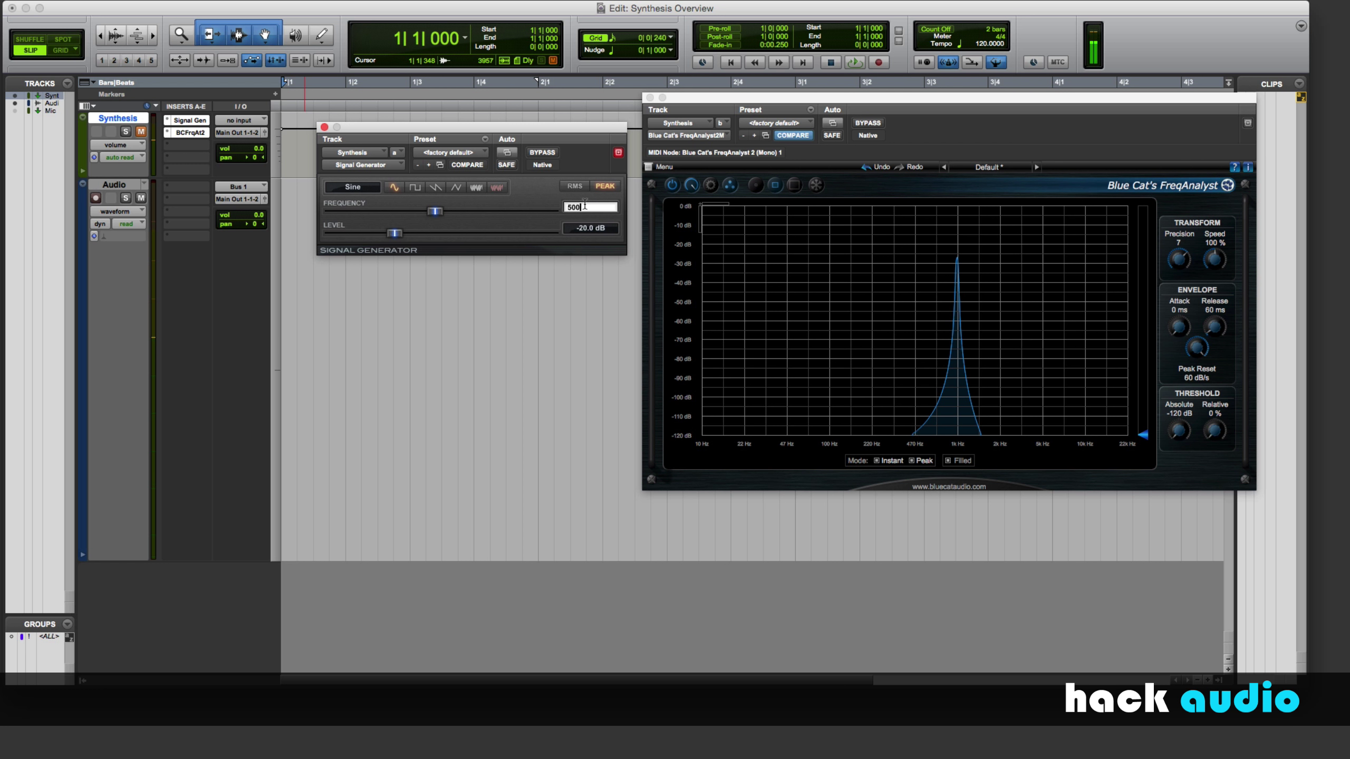
{"action": "key", "text": "Return"}
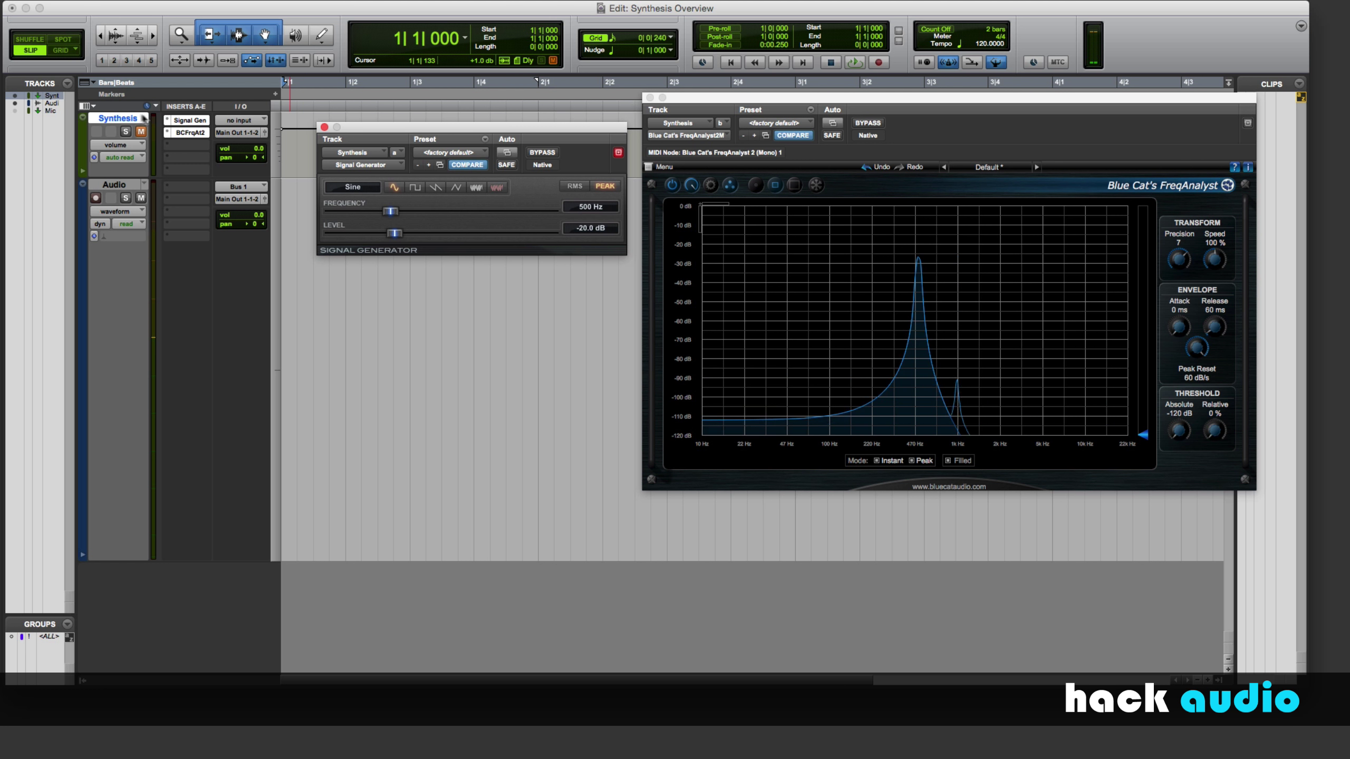
{"action": "left_click", "coordinate": [141, 132]}
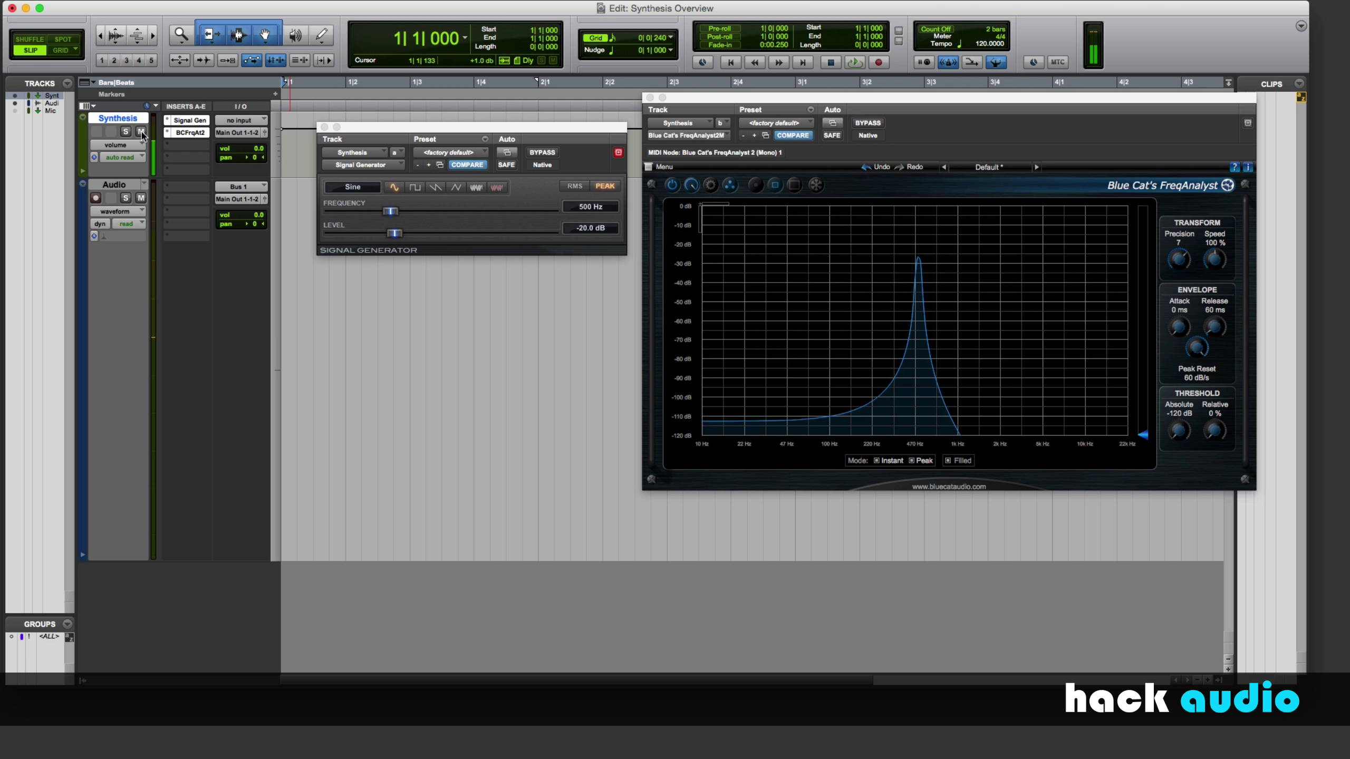
{"action": "left_click", "coordinate": [142, 132]}
Retune the sine to 2000 Hz and audition it on the Synthesis track.
{"action": "left_click", "coordinate": [588, 210]}
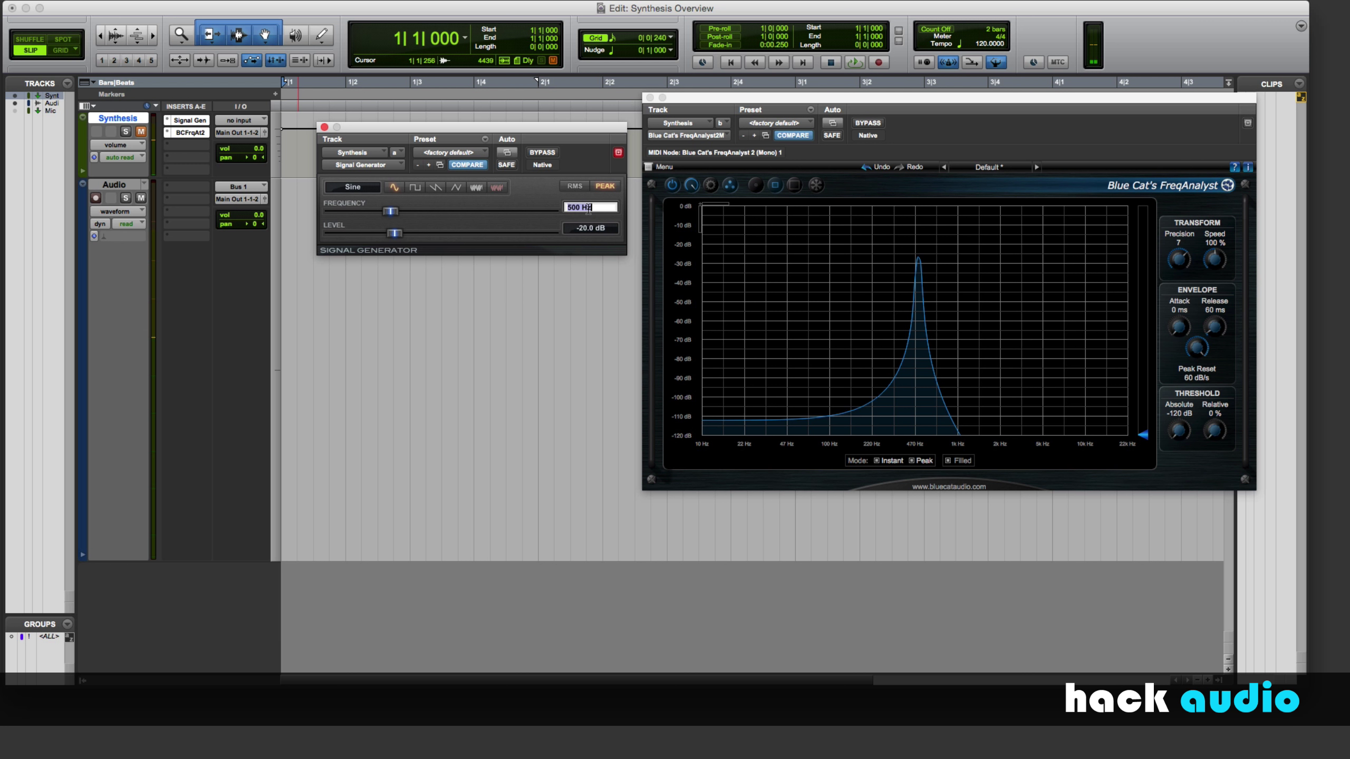
{"action": "type", "text": "2000"}
{"action": "key", "text": "Return"}
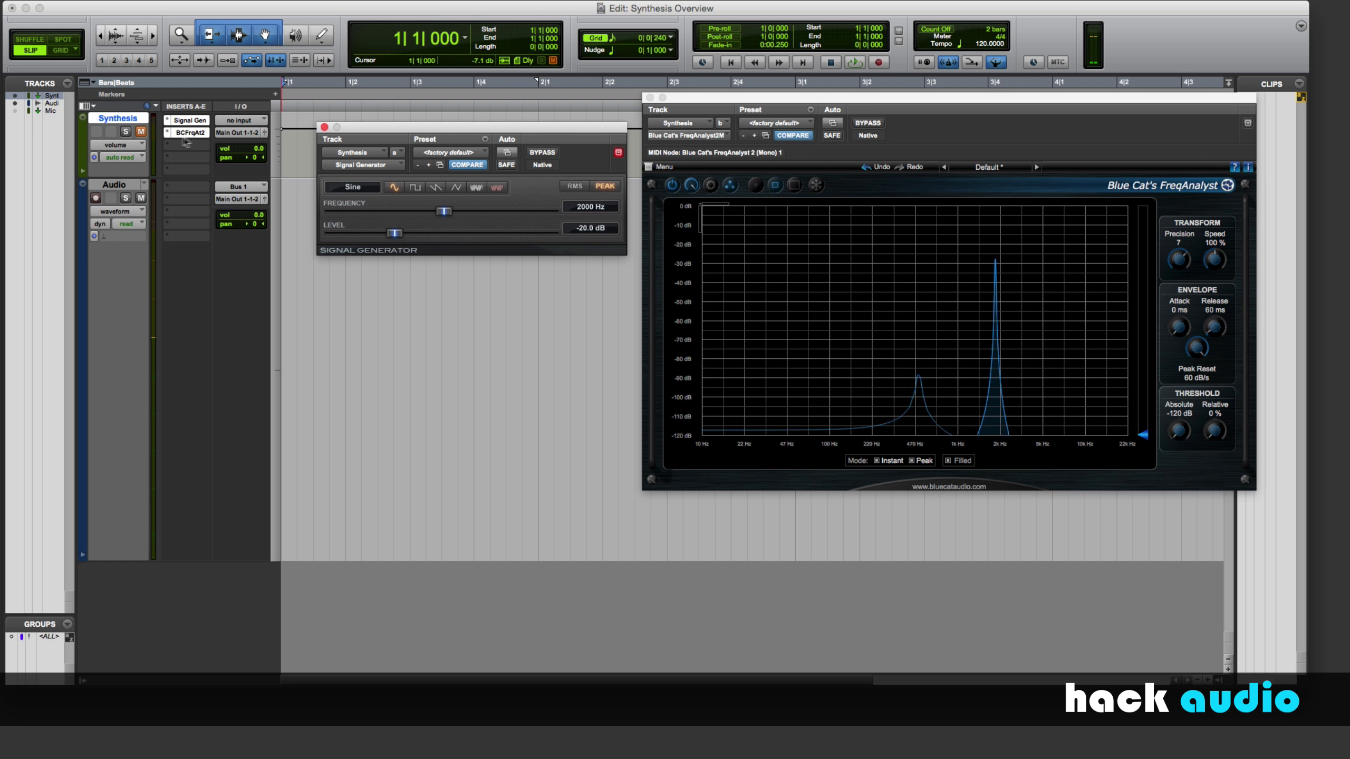
{"action": "left_click", "coordinate": [140, 131]}
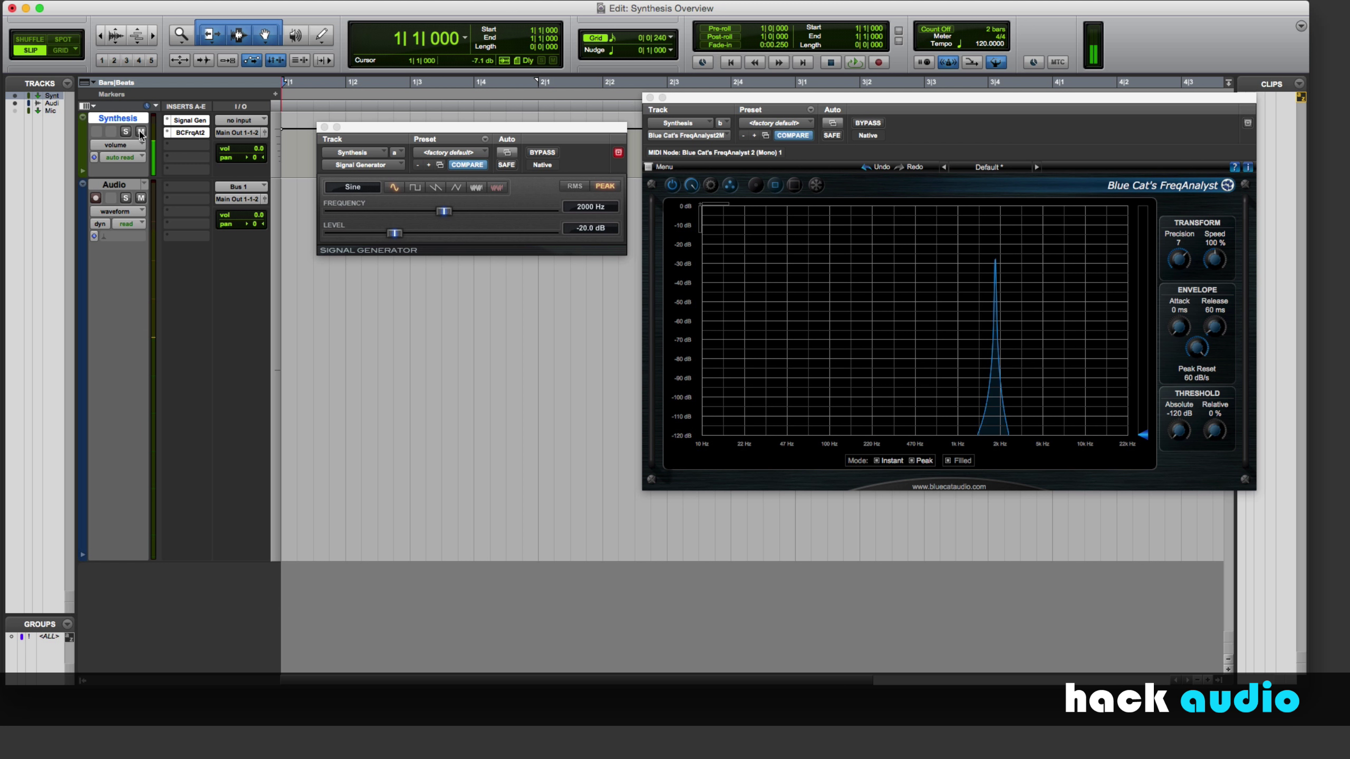
{"action": "left_click", "coordinate": [141, 132]}
Set the Signal Generator frequency to 100 Hz.
{"action": "left_click", "coordinate": [650, 98]}
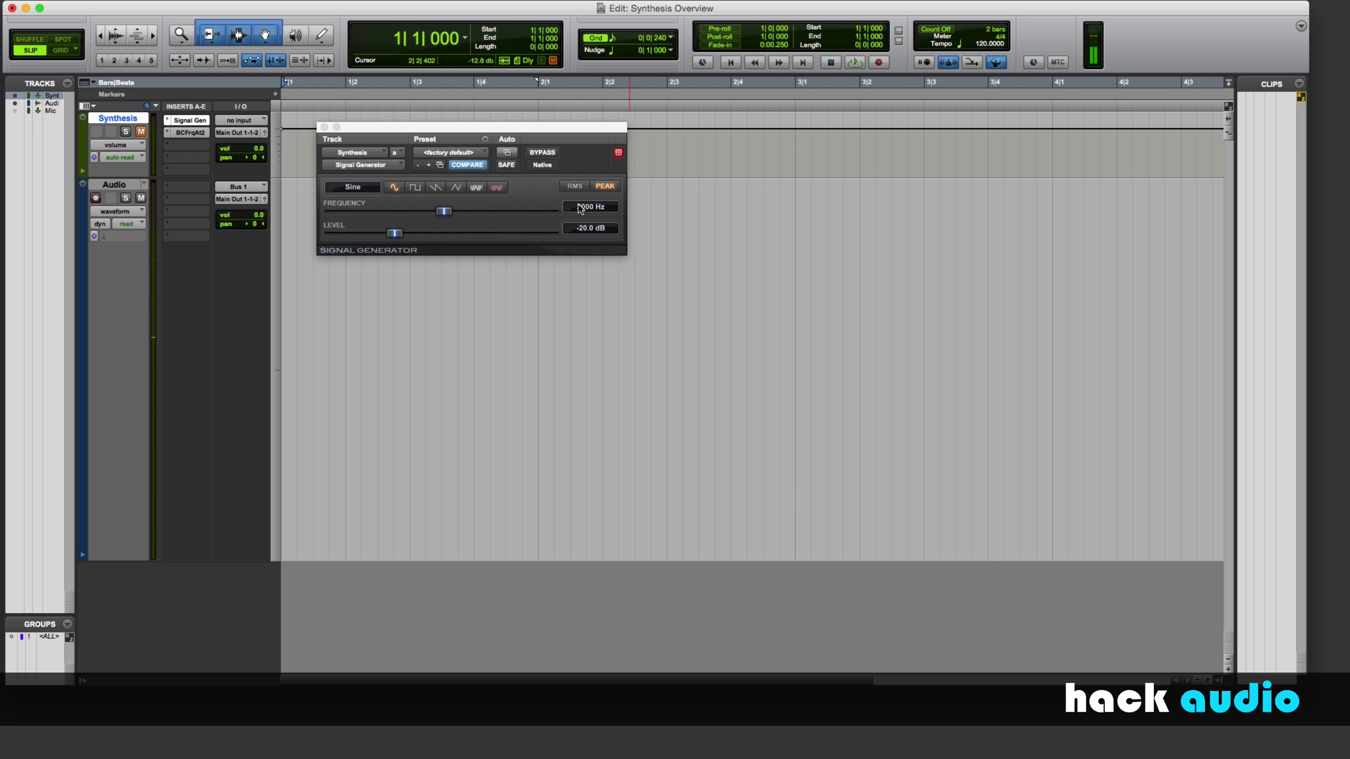
{"action": "left_click", "coordinate": [582, 207]}
{"action": "type", "text": "100"}
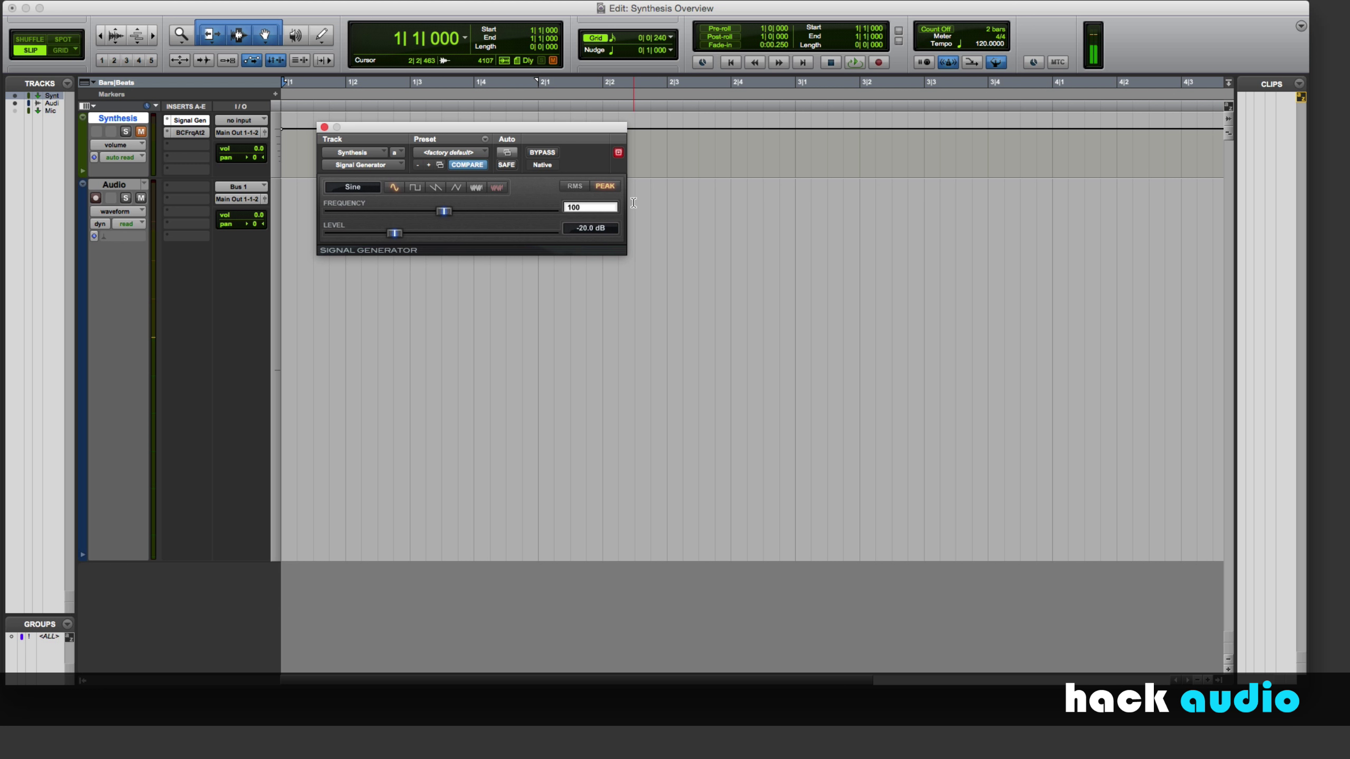
{"action": "key", "text": "Return"}
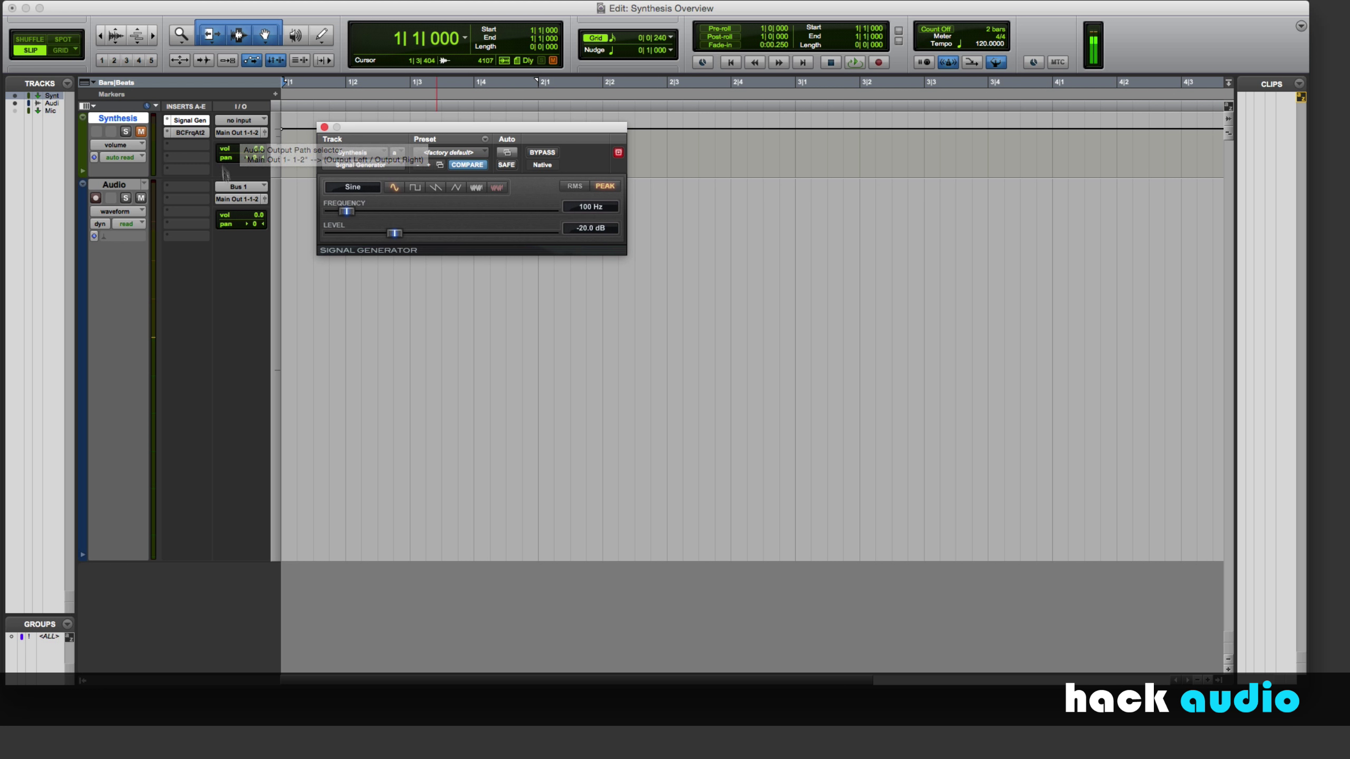
Route the Synthesis output to Bus 1, arm the Audio track, and unmute Synthesis.
{"action": "left_click", "coordinate": [242, 133]}
{"action": "mouse_move", "coordinate": [274, 145]}
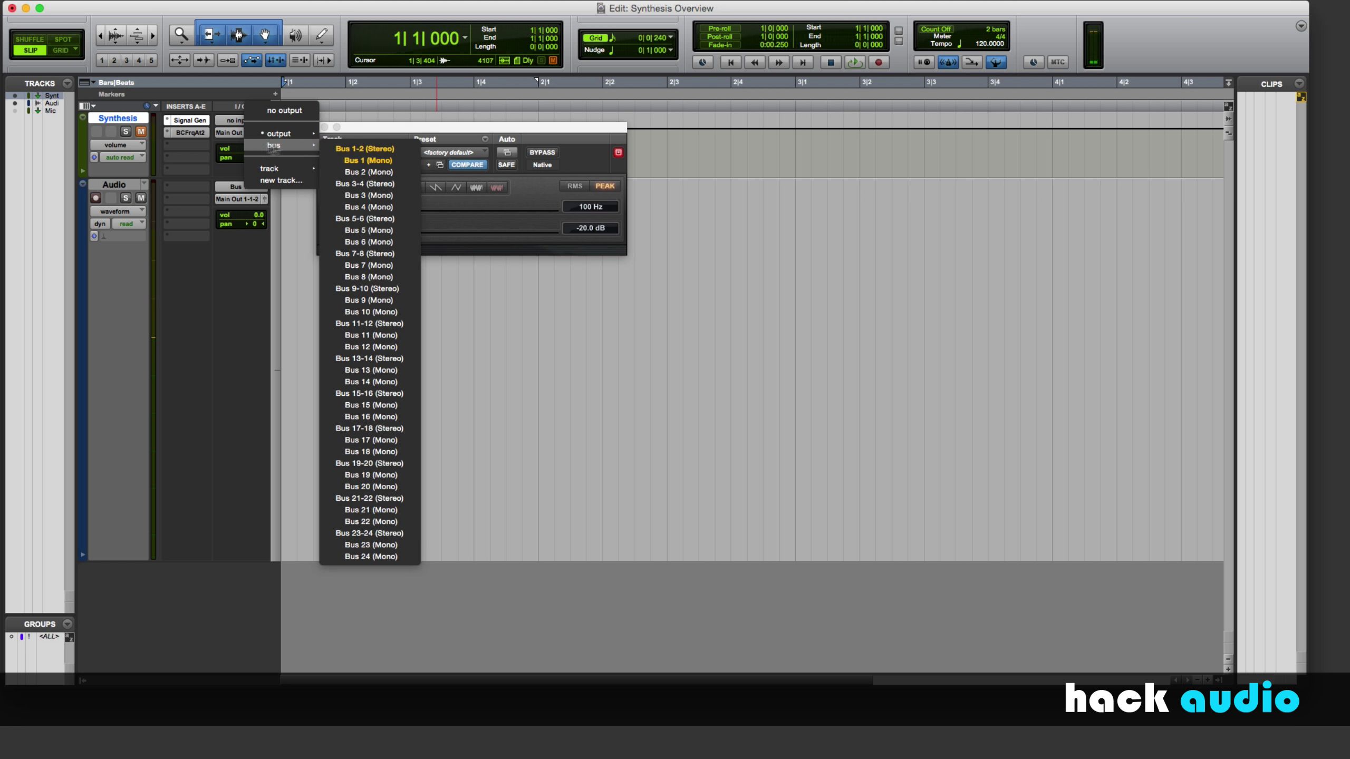
{"action": "left_click", "coordinate": [376, 163]}
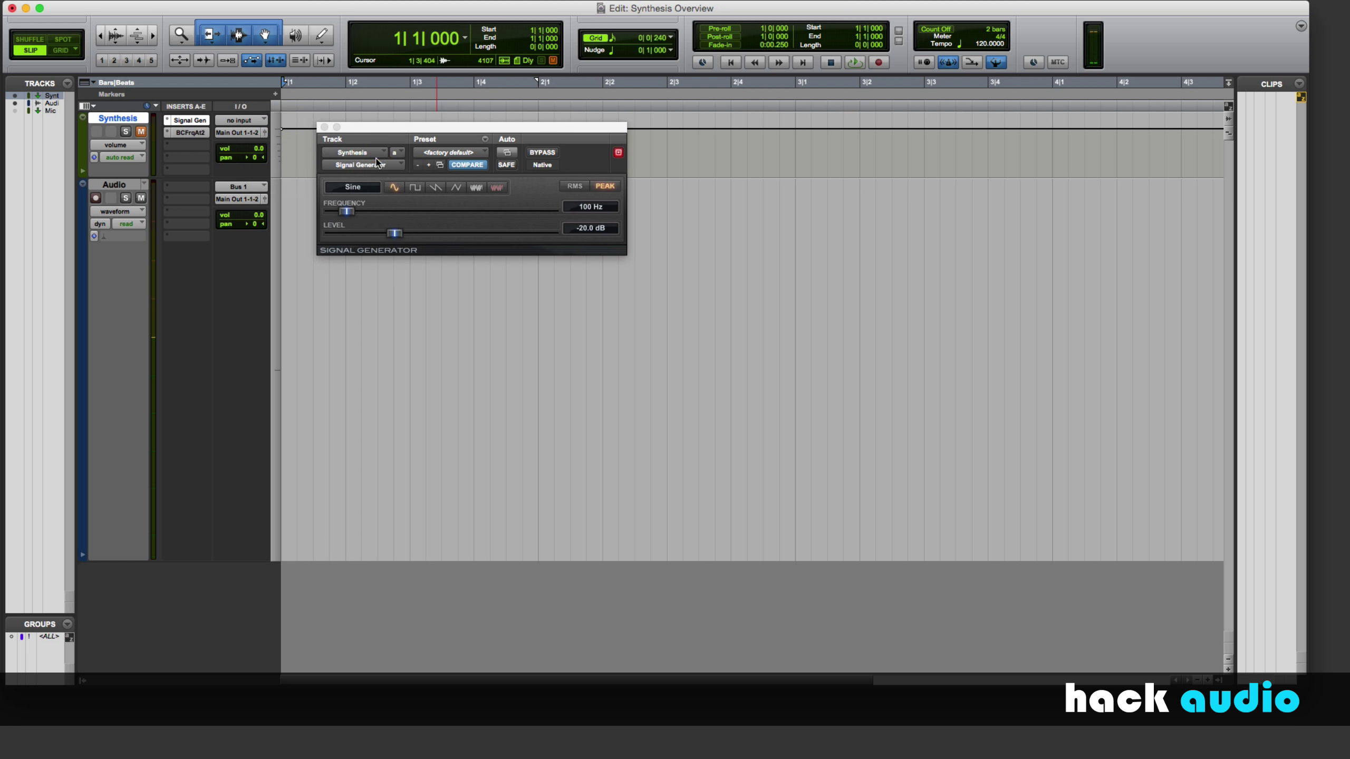
{"action": "left_click", "coordinate": [95, 197]}
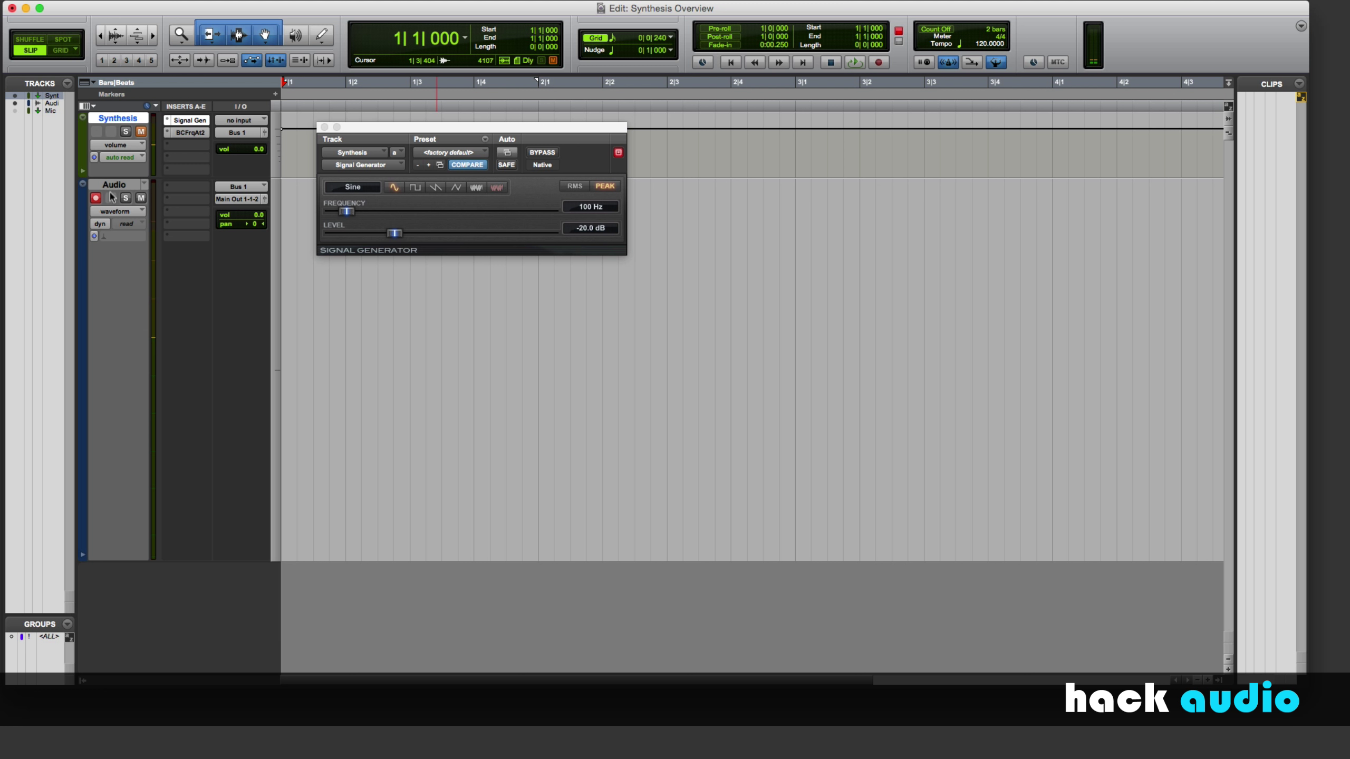
{"action": "left_click", "coordinate": [141, 132]}
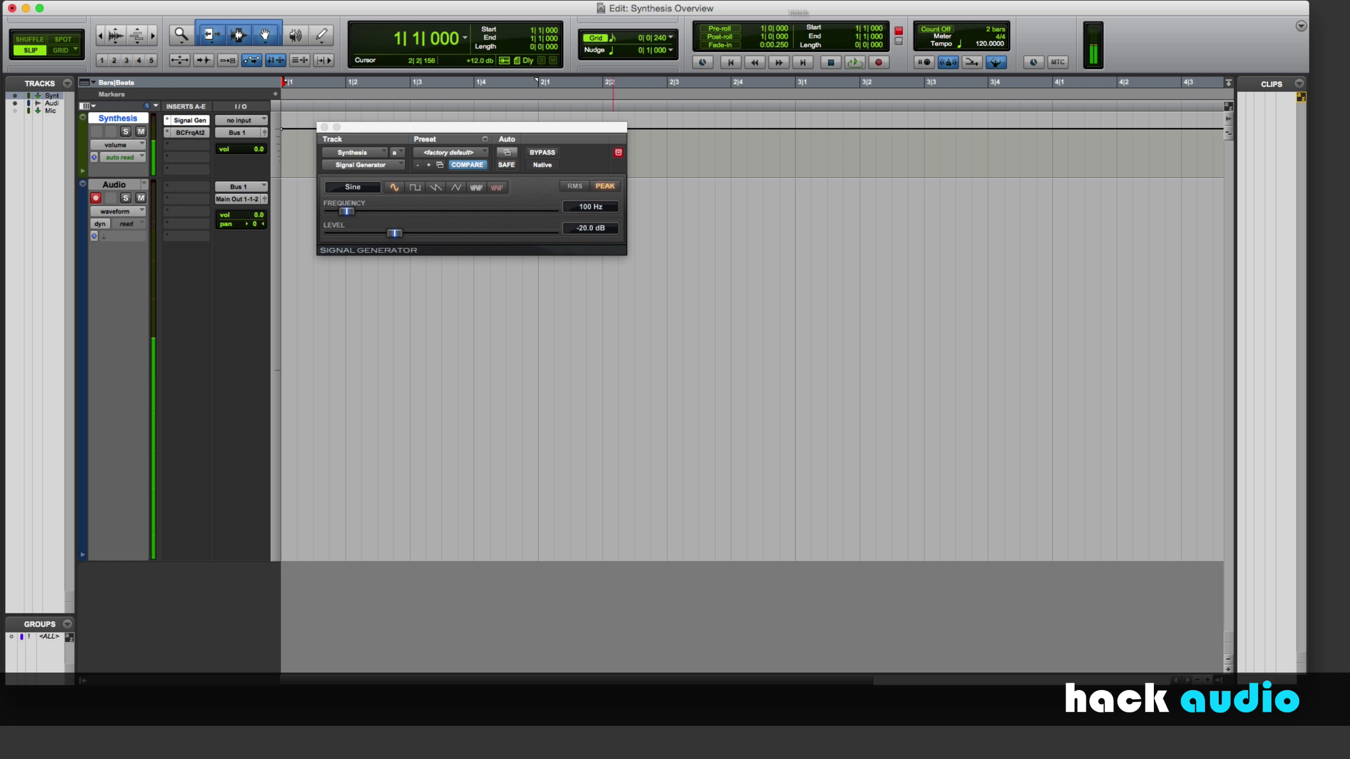
Record the 100 Hz sine onto the Audio track as Audio_01, then mute the track.
{"action": "key", "text": "F12"}
{"action": "left_click", "coordinate": [854, 63]}
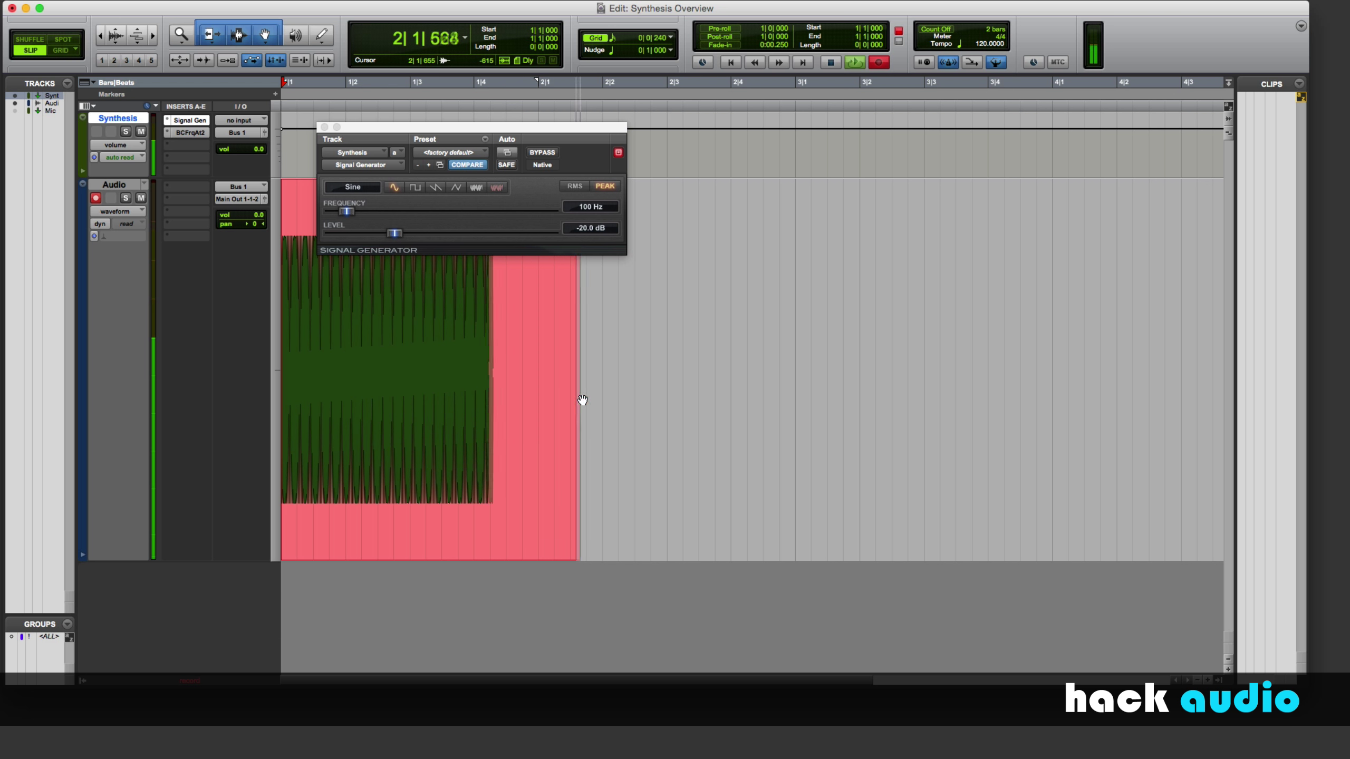
{"action": "key", "text": "space"}
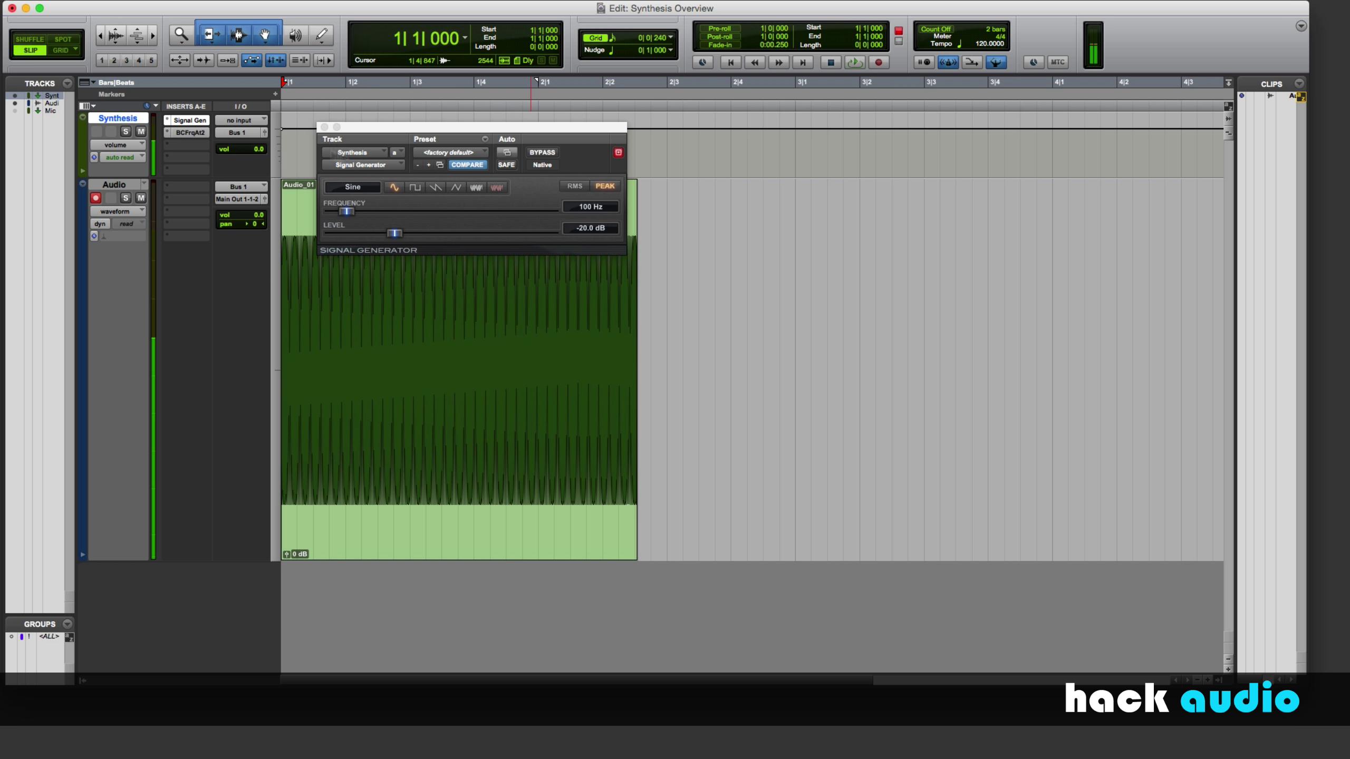
{"action": "left_click", "coordinate": [140, 198]}
Zoom in to inspect the individual sine cycles, then undo the recorded clip.
{"action": "key", "text": "super+bracketright"}
{"action": "key", "text": "super+bracketright"}
{"action": "key", "text": "super+bracketright"}
{"action": "key", "text": "super+bracketright"}
{"action": "key", "text": "super+bracketright"}
{"action": "key", "text": "super+bracketright"}
{"action": "key", "text": "super+bracketright"}
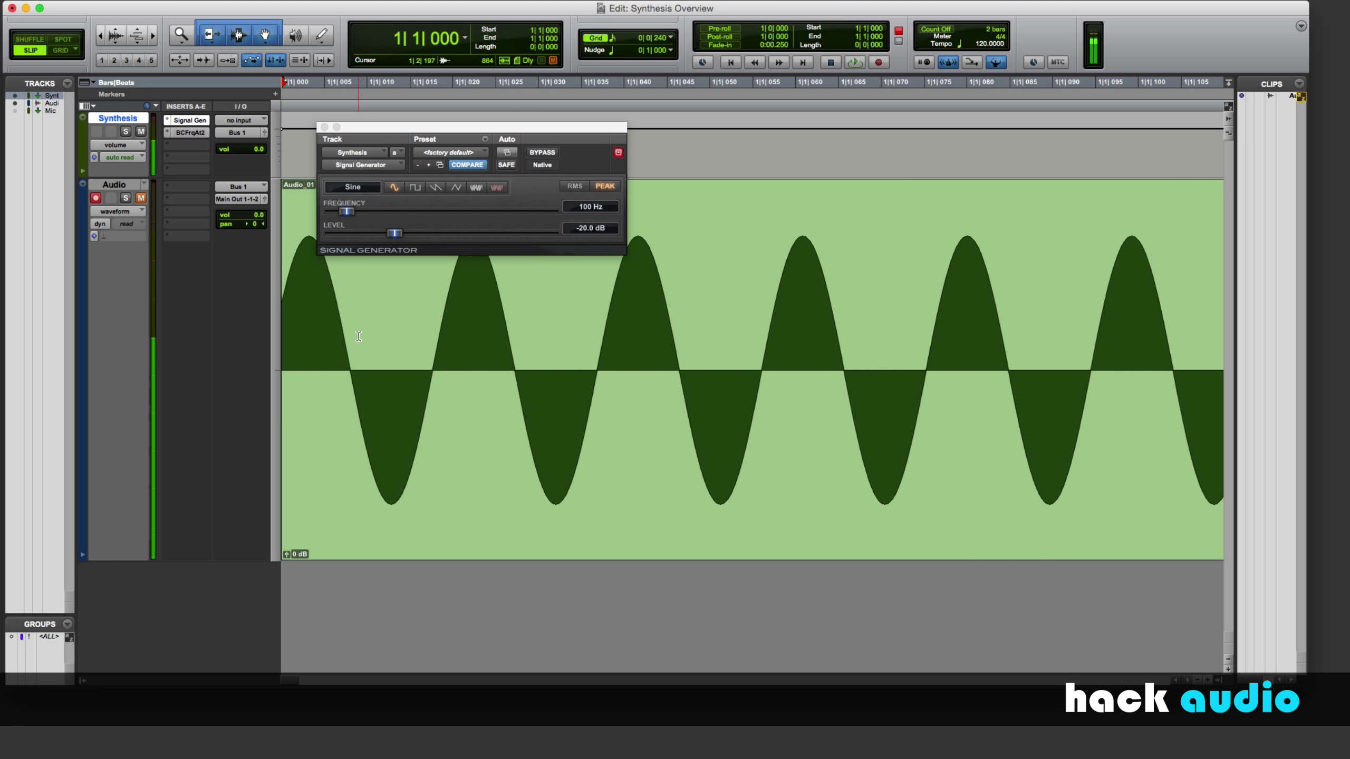
{"action": "left_click_drag", "start_coordinate": [361, 127], "coordinate": [388, 73]}
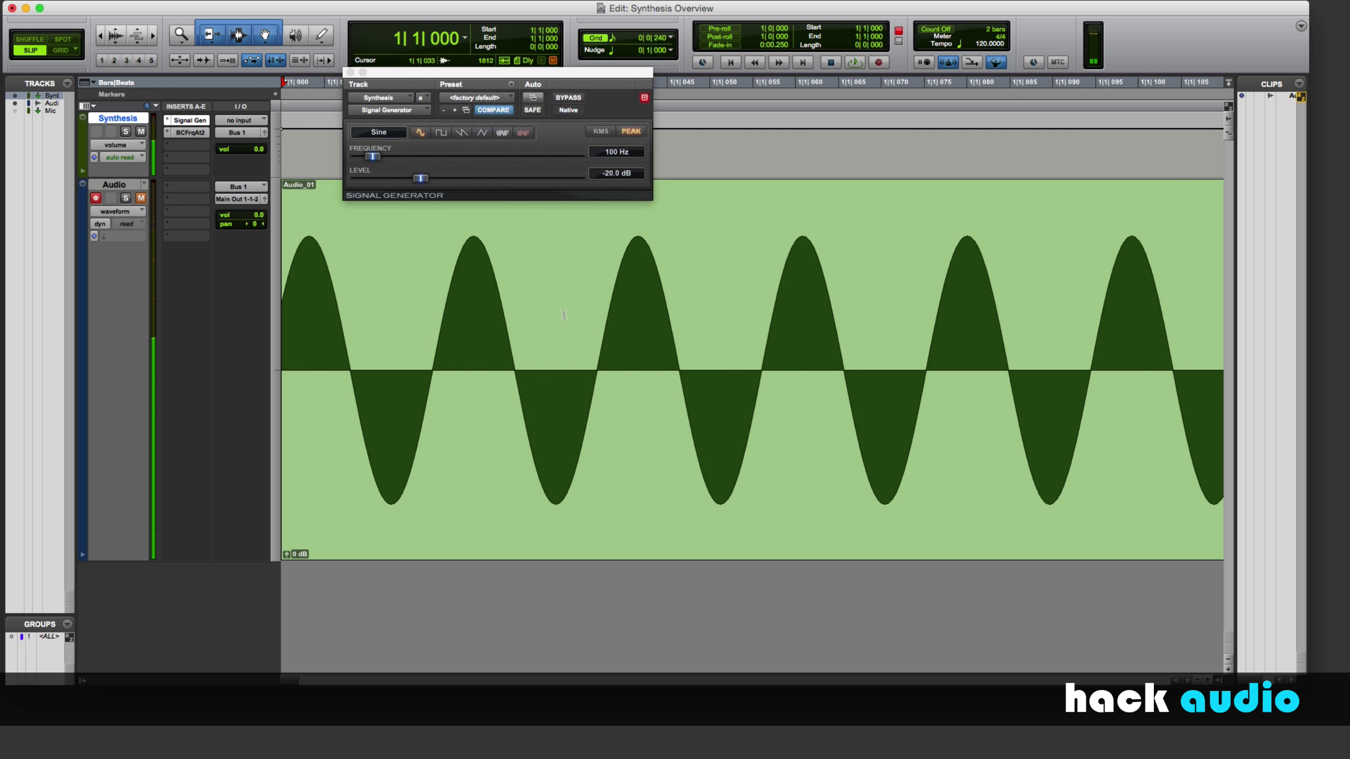
{"action": "key", "text": "super+bracketright"}
{"action": "key", "text": "super+bracketright"}
{"action": "key", "text": "super+bracketleft"}
{"action": "key", "text": "super+bracketleft"}
{"action": "key", "text": "super+bracketleft"}
{"action": "key", "text": "super+bracketleft"}
{"action": "key", "text": "super+bracketleft"}
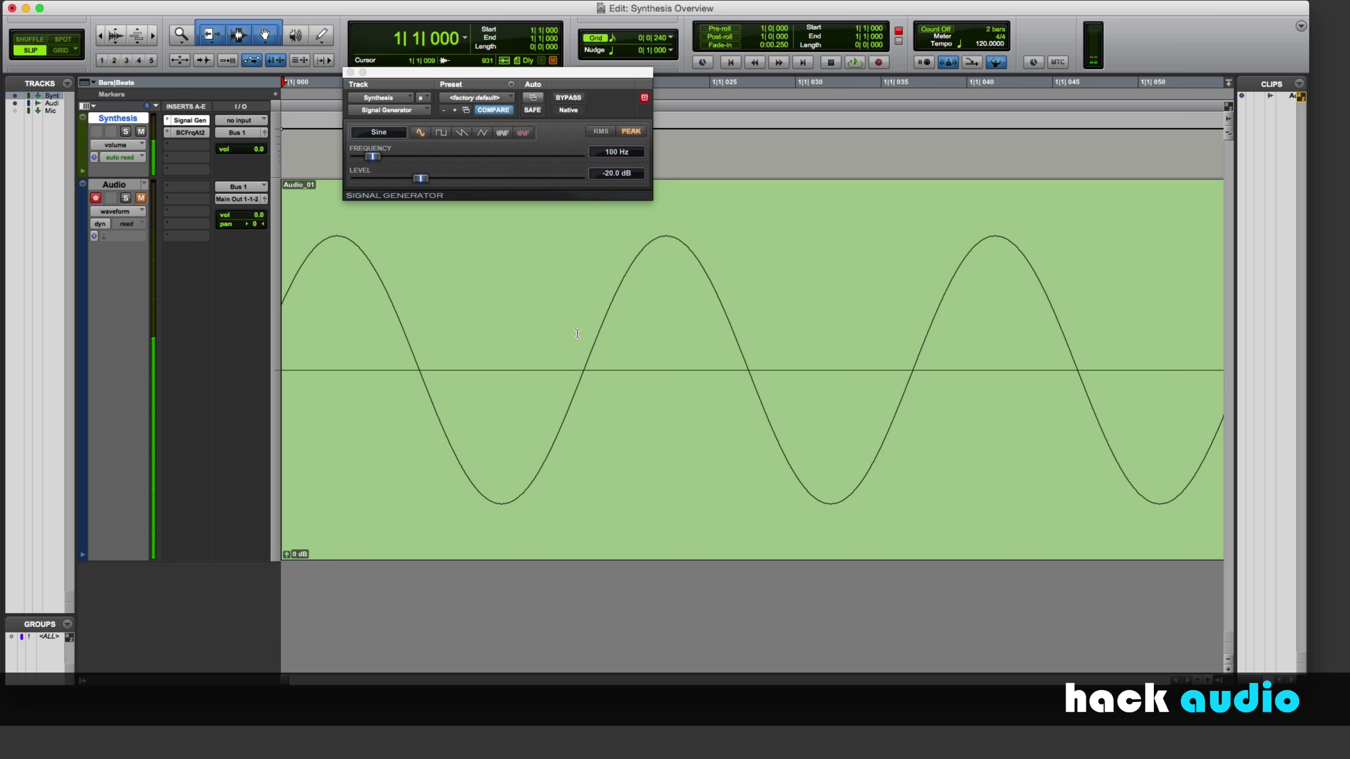
{"action": "key", "text": "super+bracketleft"}
{"action": "key", "text": "super+bracketleft"}
{"action": "key", "text": "super+bracketleft"}
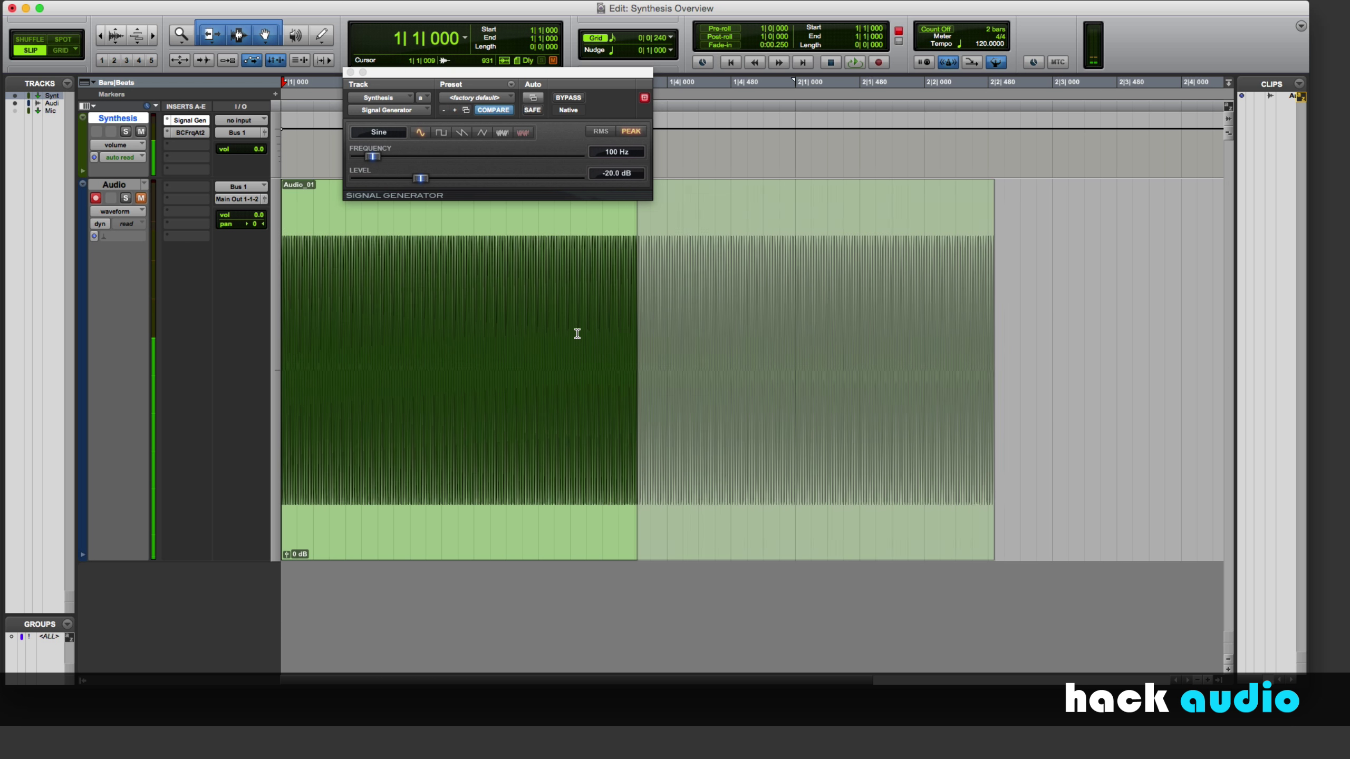
{"action": "key", "text": "super+z"}
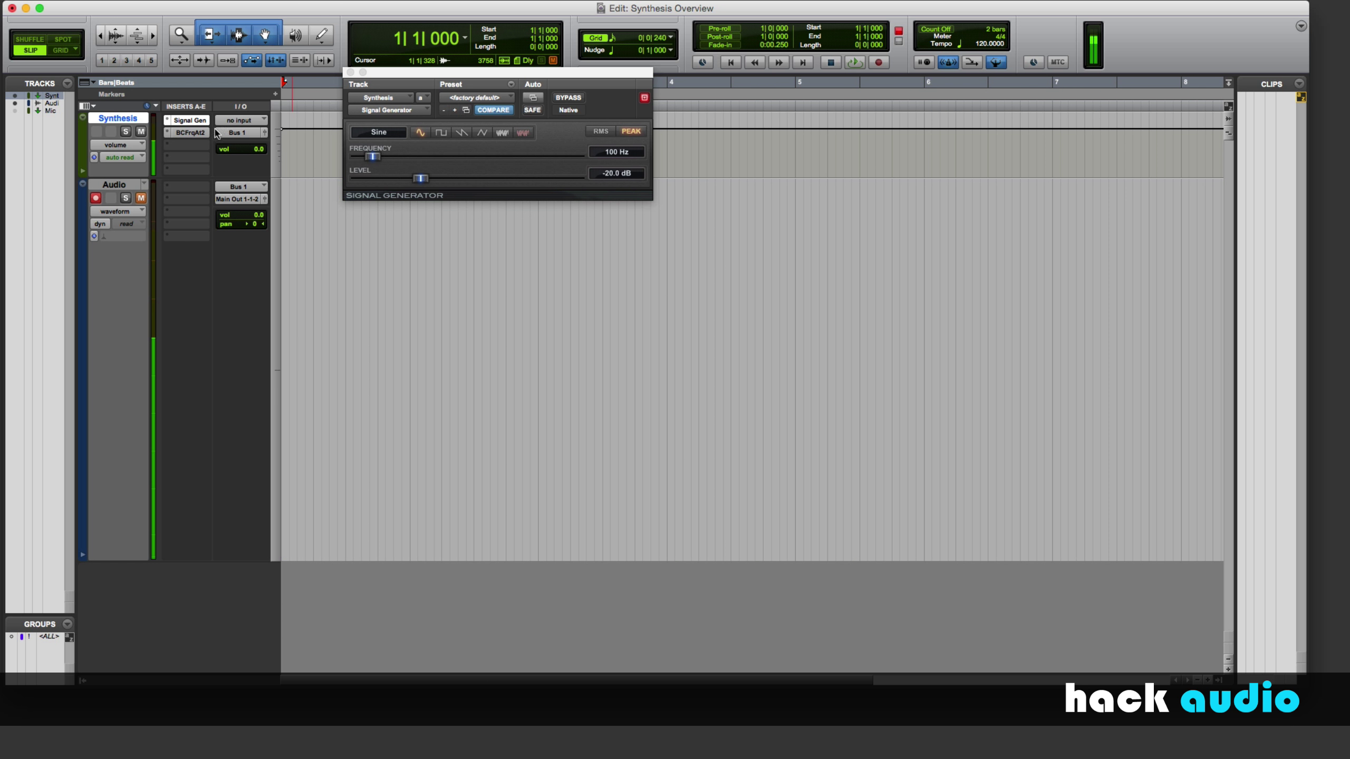
Reopen FreqAnalyst and switch the generator to a square wave to see its harmonics.
{"action": "left_click", "coordinate": [192, 133]}
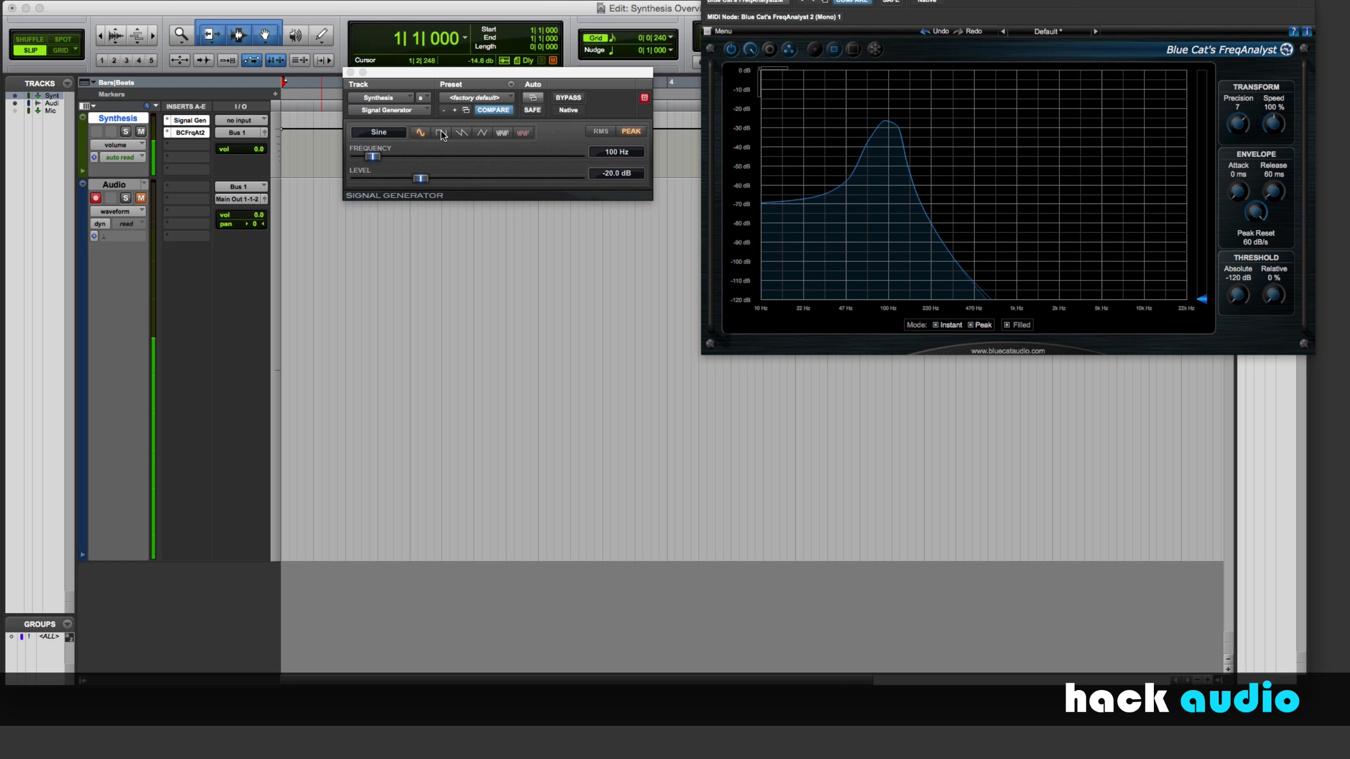
{"action": "left_click", "coordinate": [441, 132]}
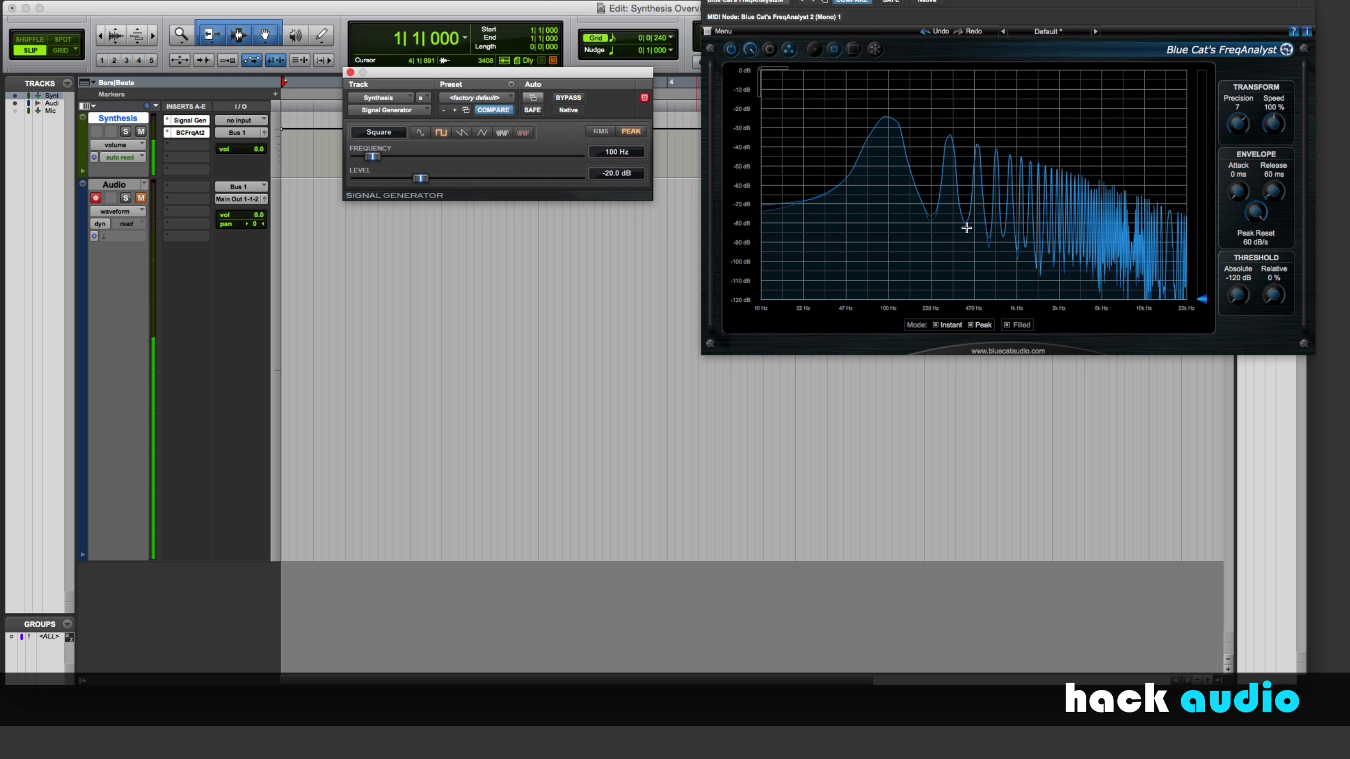
Record a 100 Hz square-wave take as Audio_01, mute the track, and zoom to show its cycles.
{"action": "left_click", "coordinate": [141, 198]}
{"action": "left_click_drag", "start_coordinate": [877, 16], "coordinate": [972, 150]}
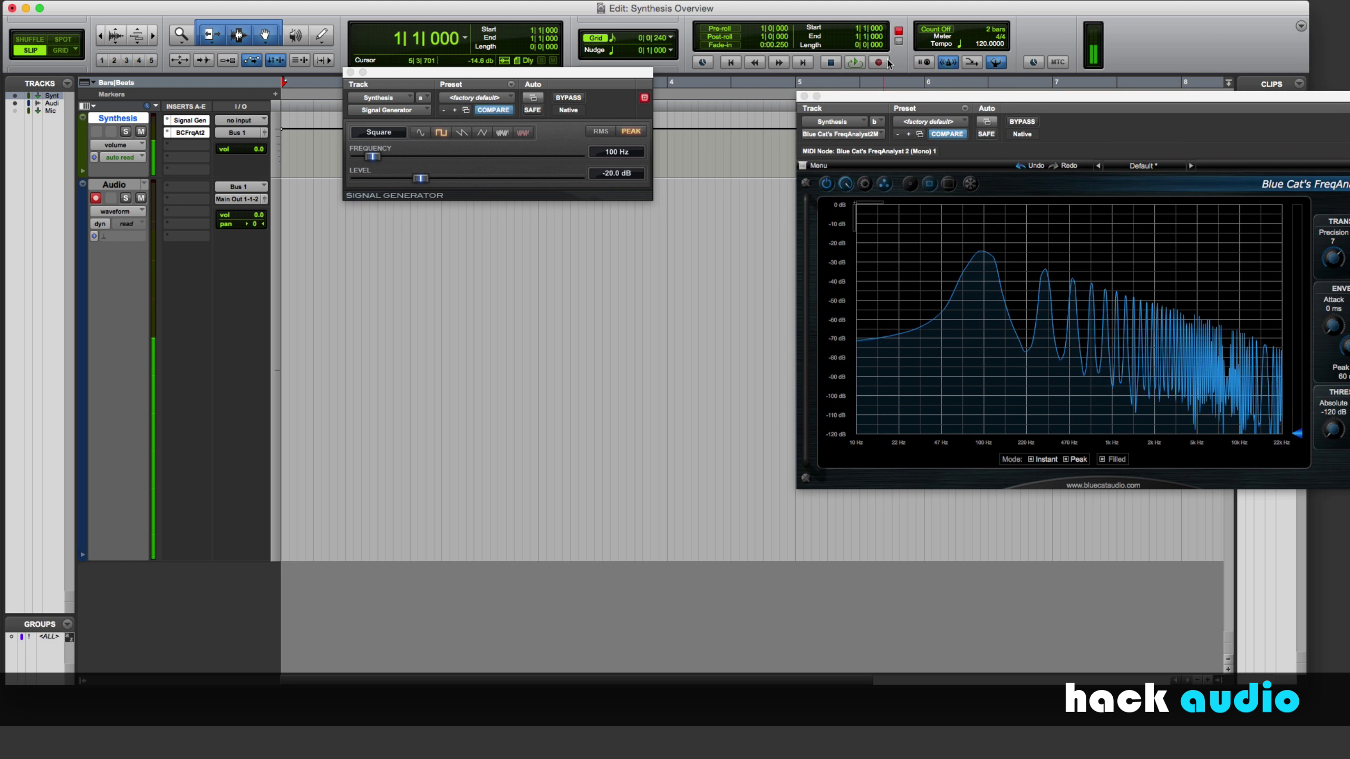
{"action": "left_click", "coordinate": [854, 62]}
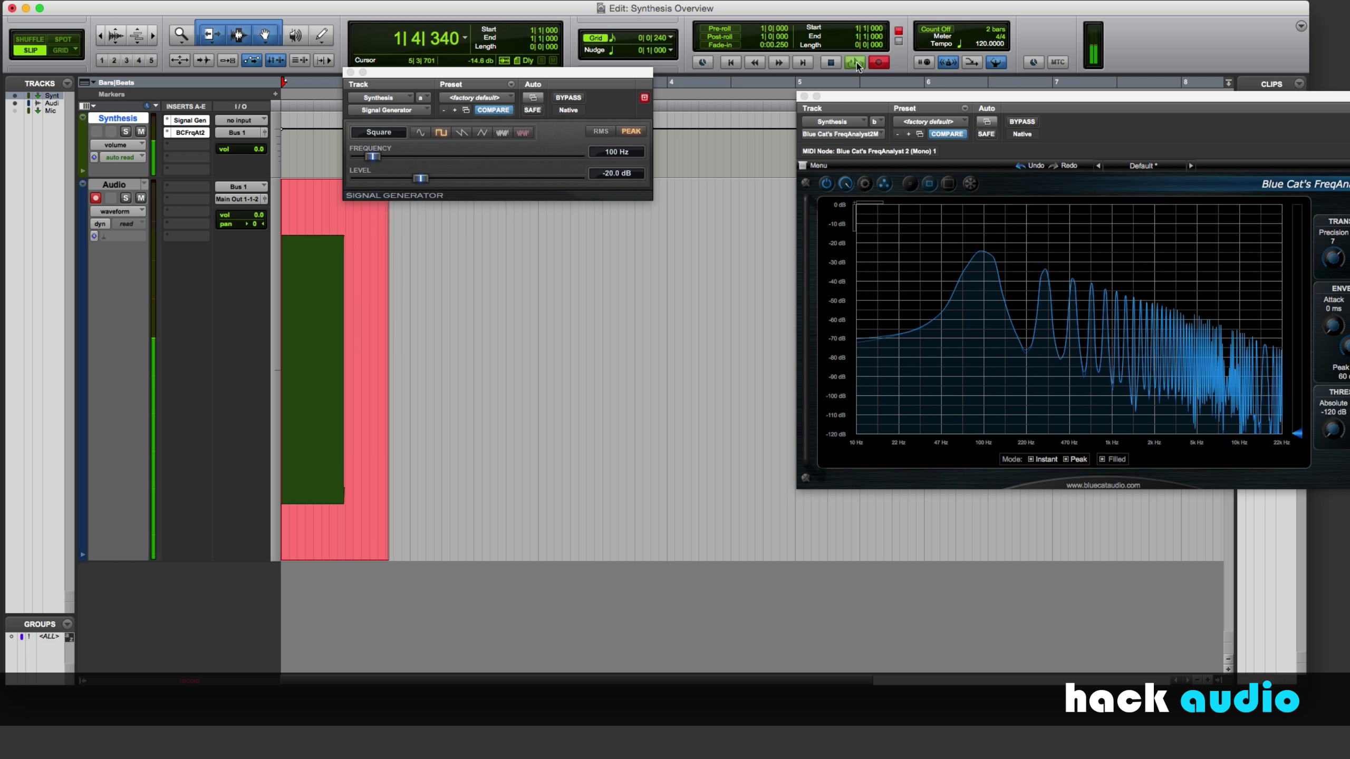
{"action": "key", "text": "space"}
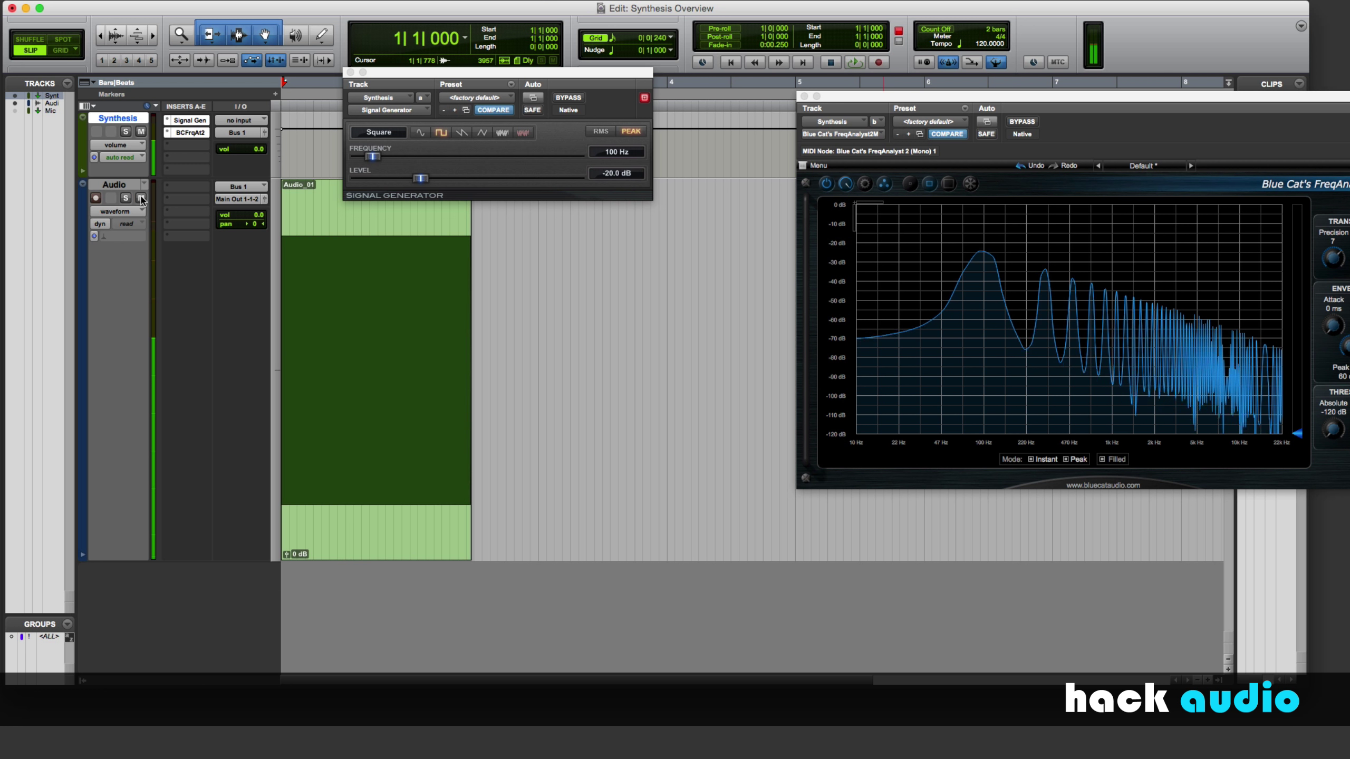
{"action": "left_click", "coordinate": [141, 199]}
{"action": "key", "text": "super+bracketright"}
{"action": "key", "text": "super+bracketright"}
{"action": "key", "text": "super+bracketright"}
{"action": "key", "text": "super+bracketright"}
{"action": "key", "text": "super+bracketright"}
{"action": "key", "text": "super+bracketright"}
{"action": "key", "text": "super+bracketright"}
{"action": "key", "text": "super+bracketright"}
{"action": "key", "text": "super+bracketright"}
{"action": "key", "text": "super+bracketright"}
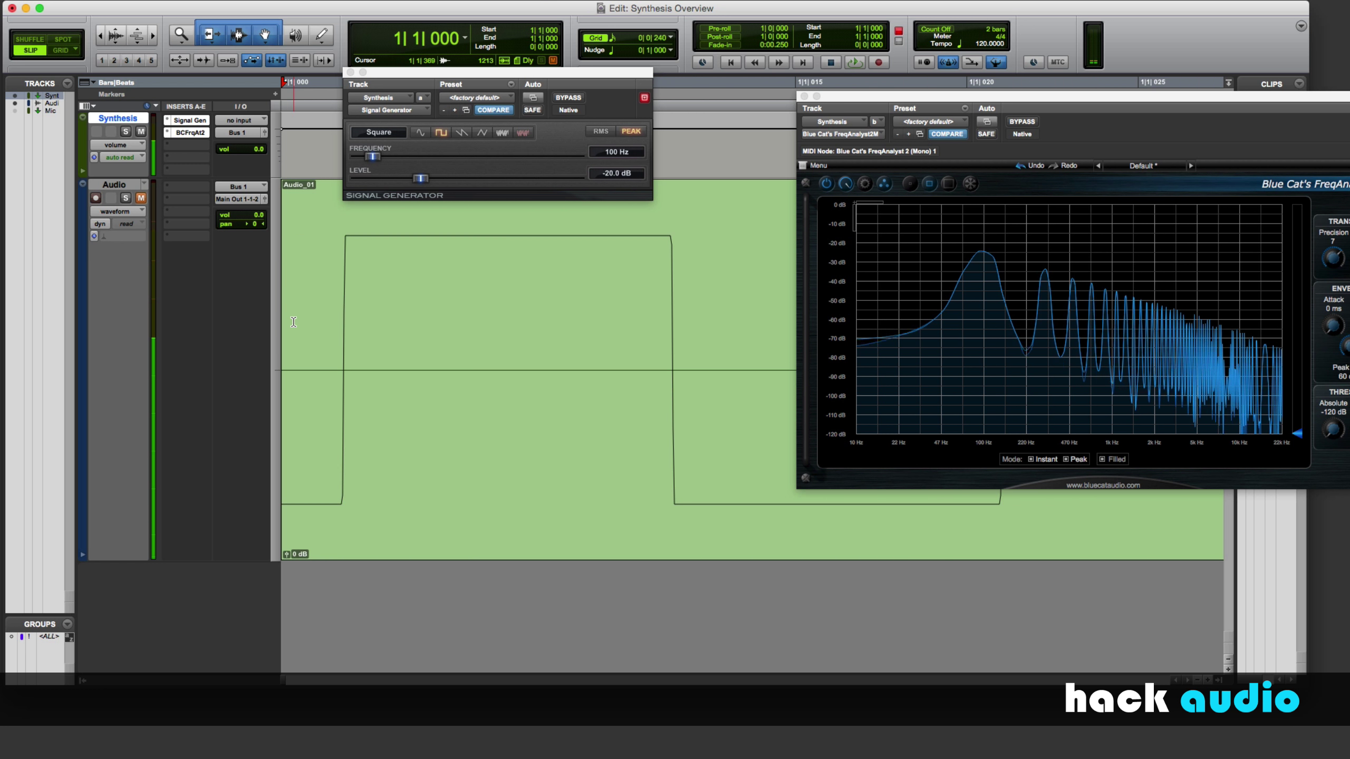
{"action": "key", "text": "super+bracketleft"}
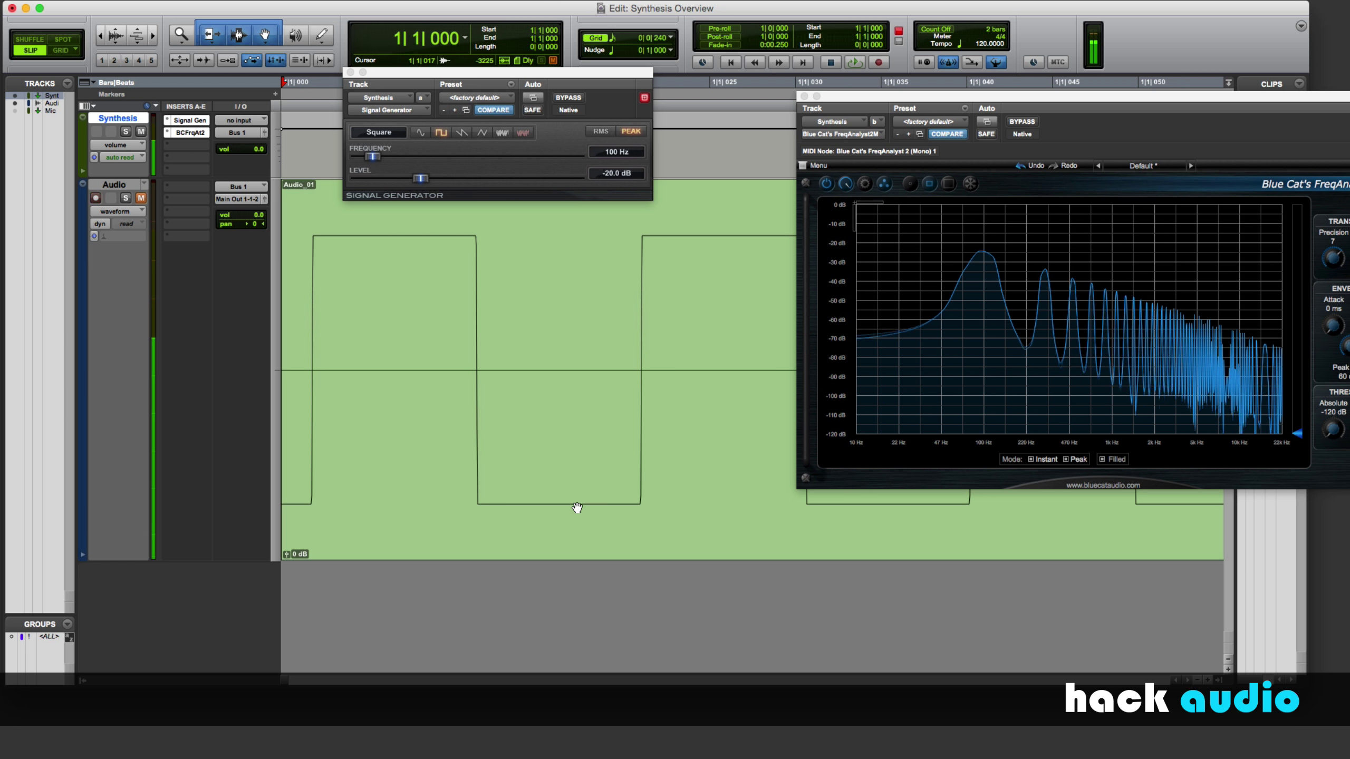
Switch to a sawtooth wave, remove the square-wave clip, and record a sawtooth take.
{"action": "left_click", "coordinate": [462, 133]}
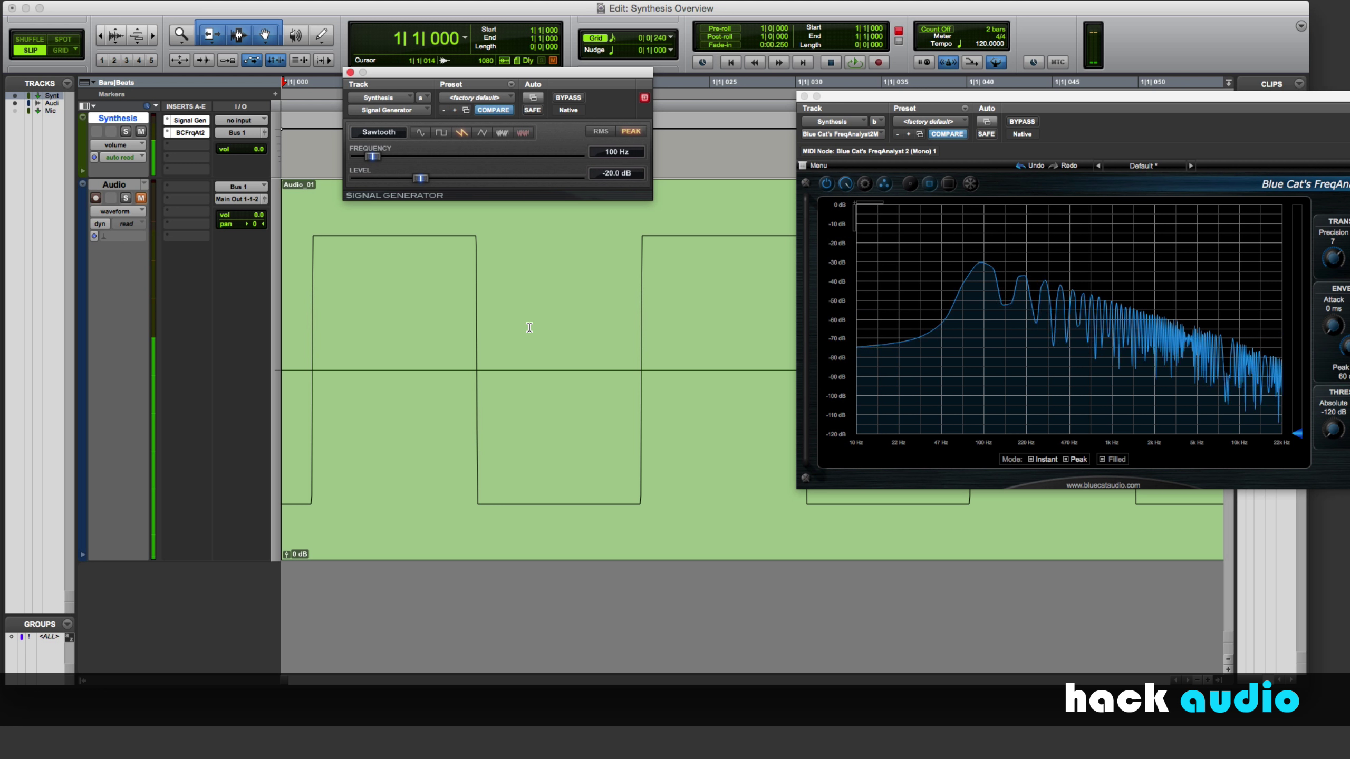
{"action": "key", "text": "super+z"}
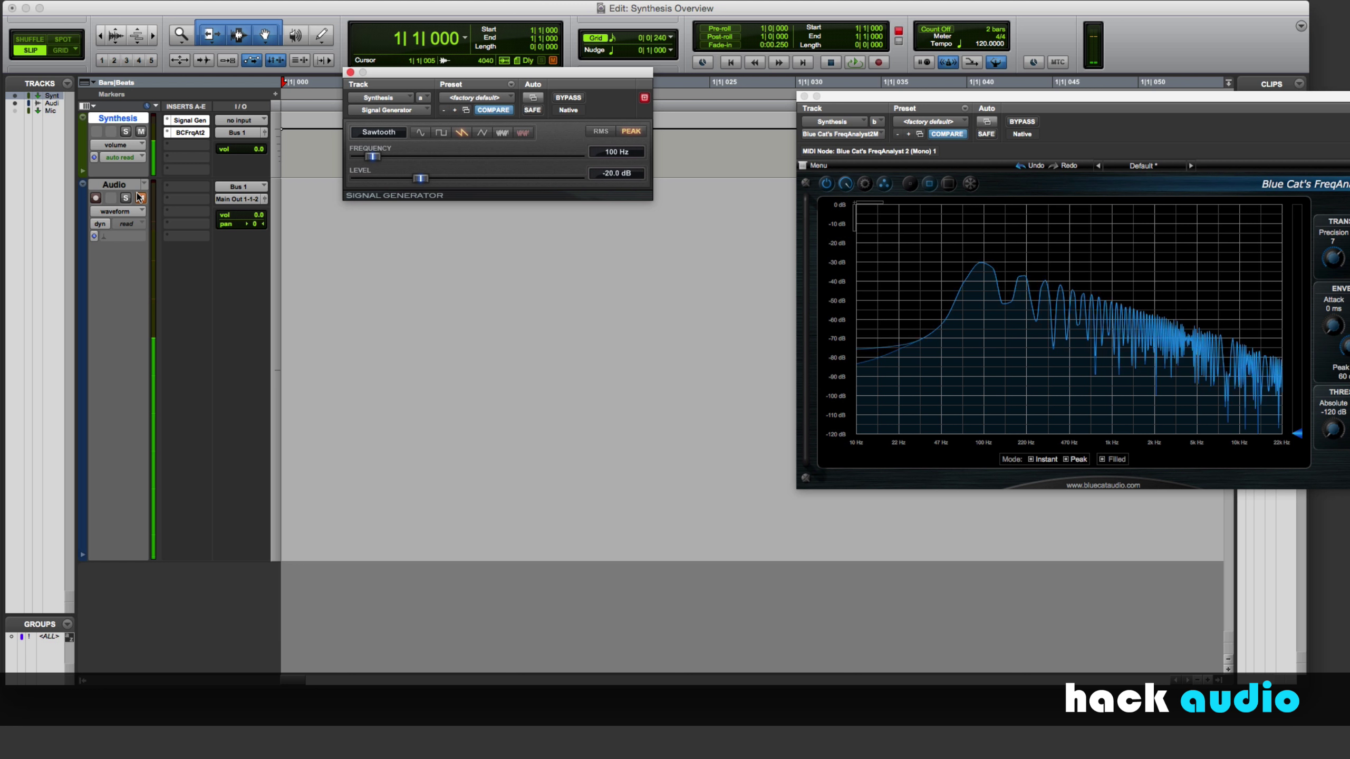
{"action": "left_click", "coordinate": [141, 199]}
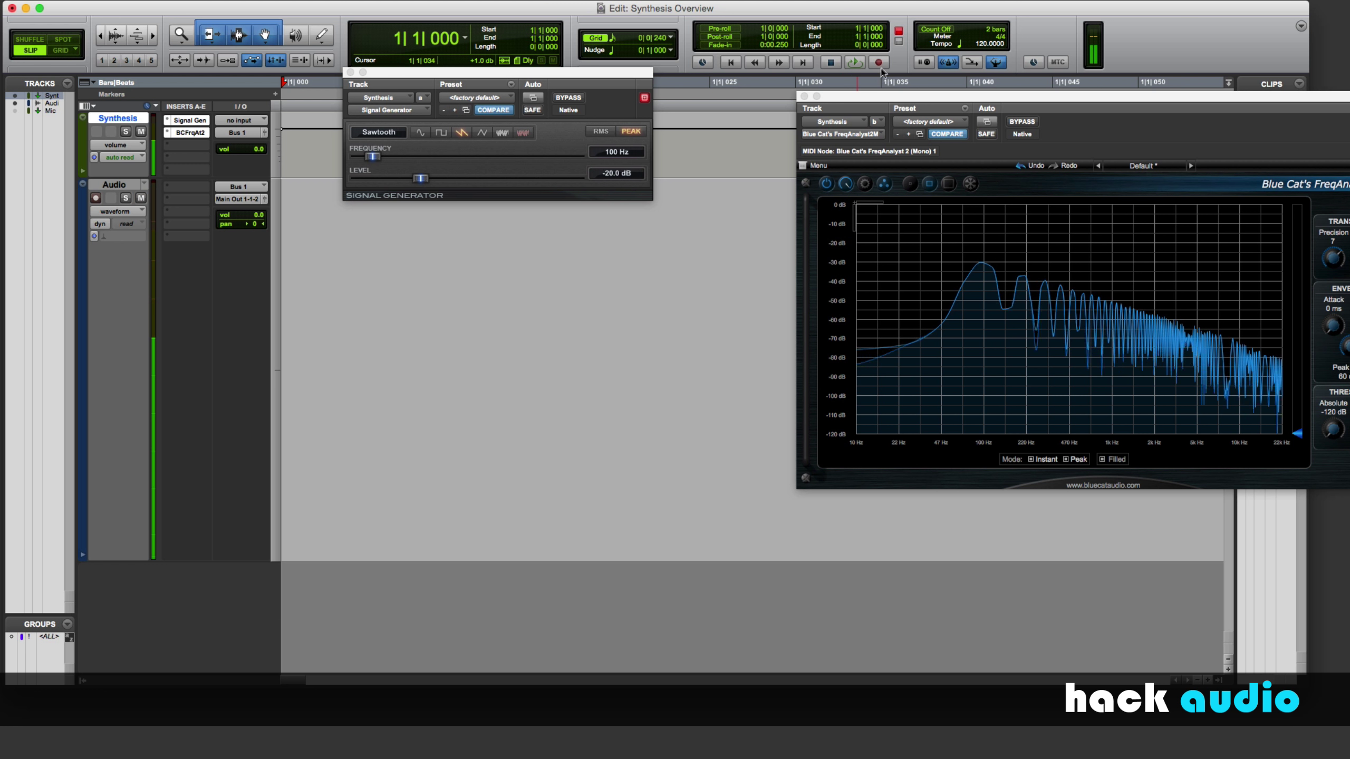
{"action": "left_click", "coordinate": [857, 62]}
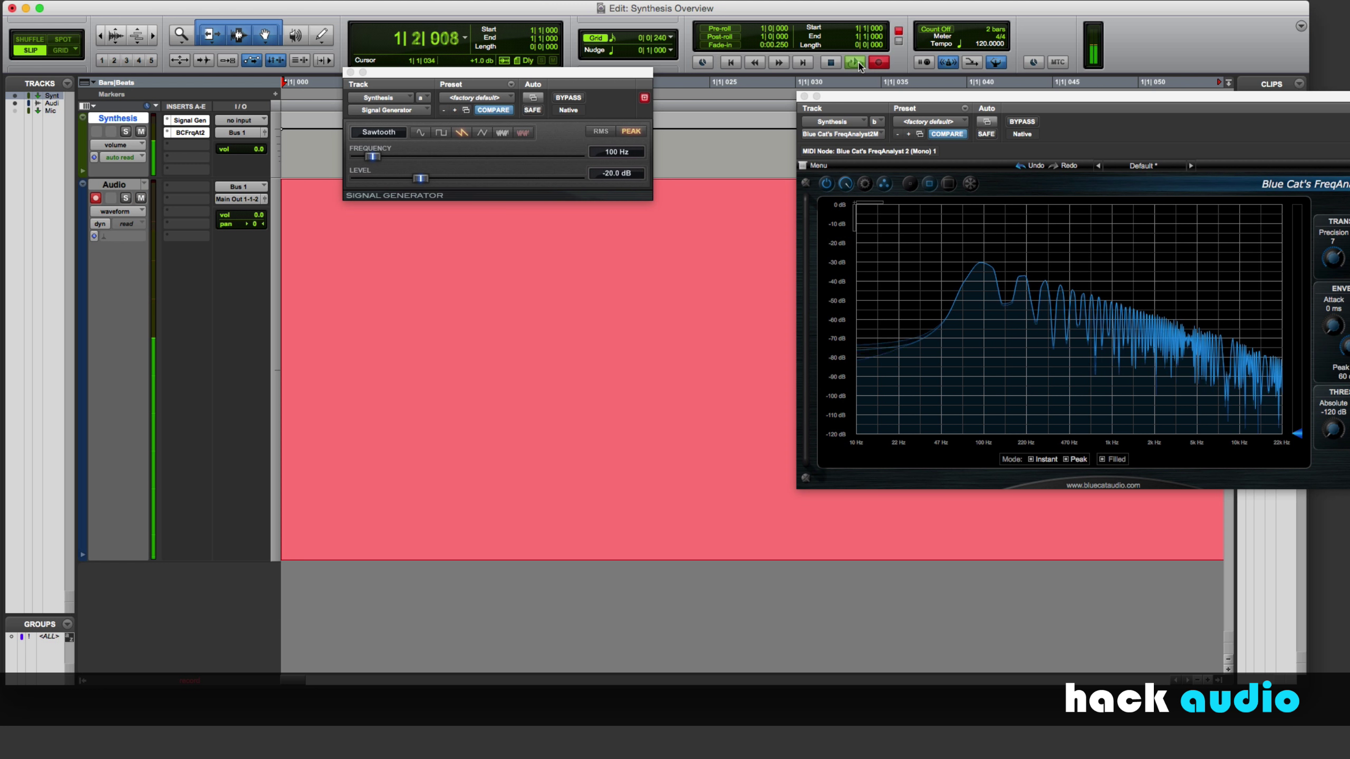
{"action": "key", "text": "space"}
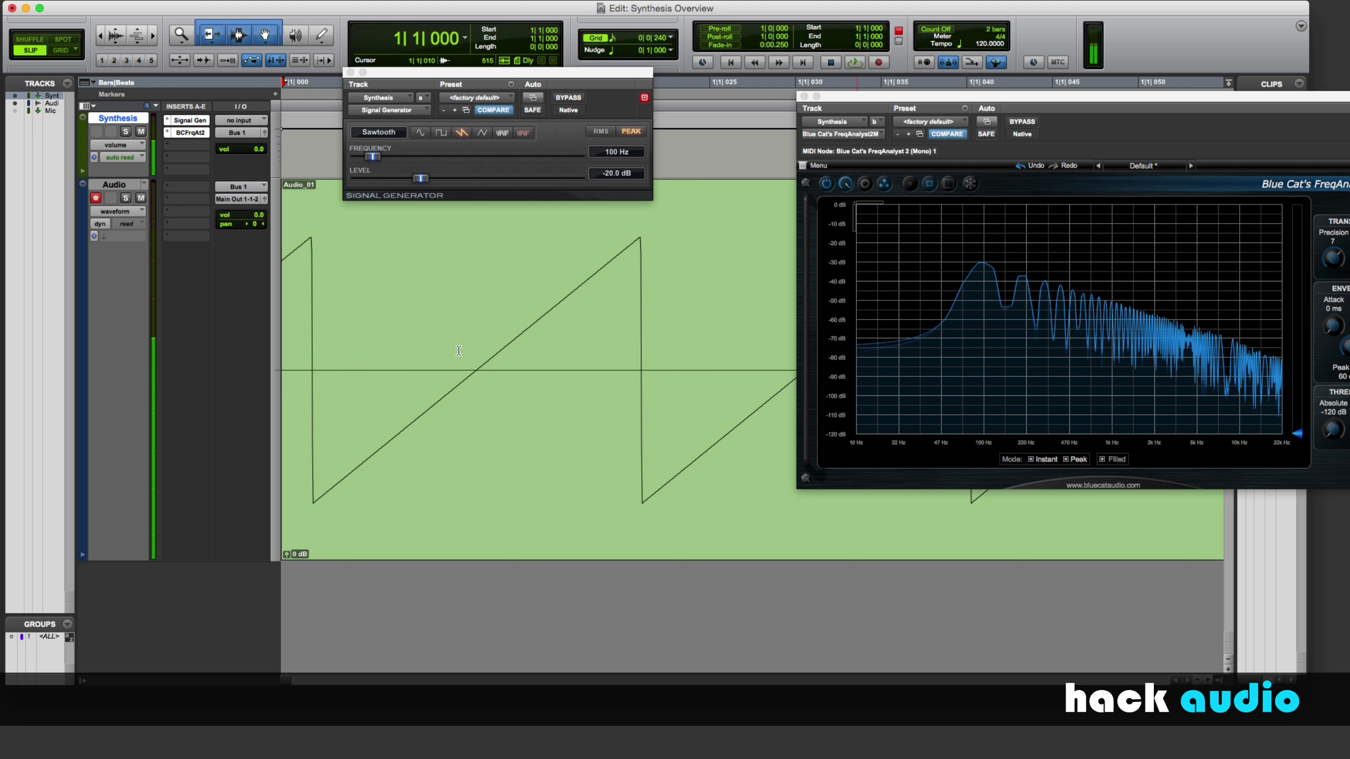
Zoom out on the sawtooth clip, mute the Audio track, and reposition the analyzer.
{"action": "key", "text": "super+bracketleft"}
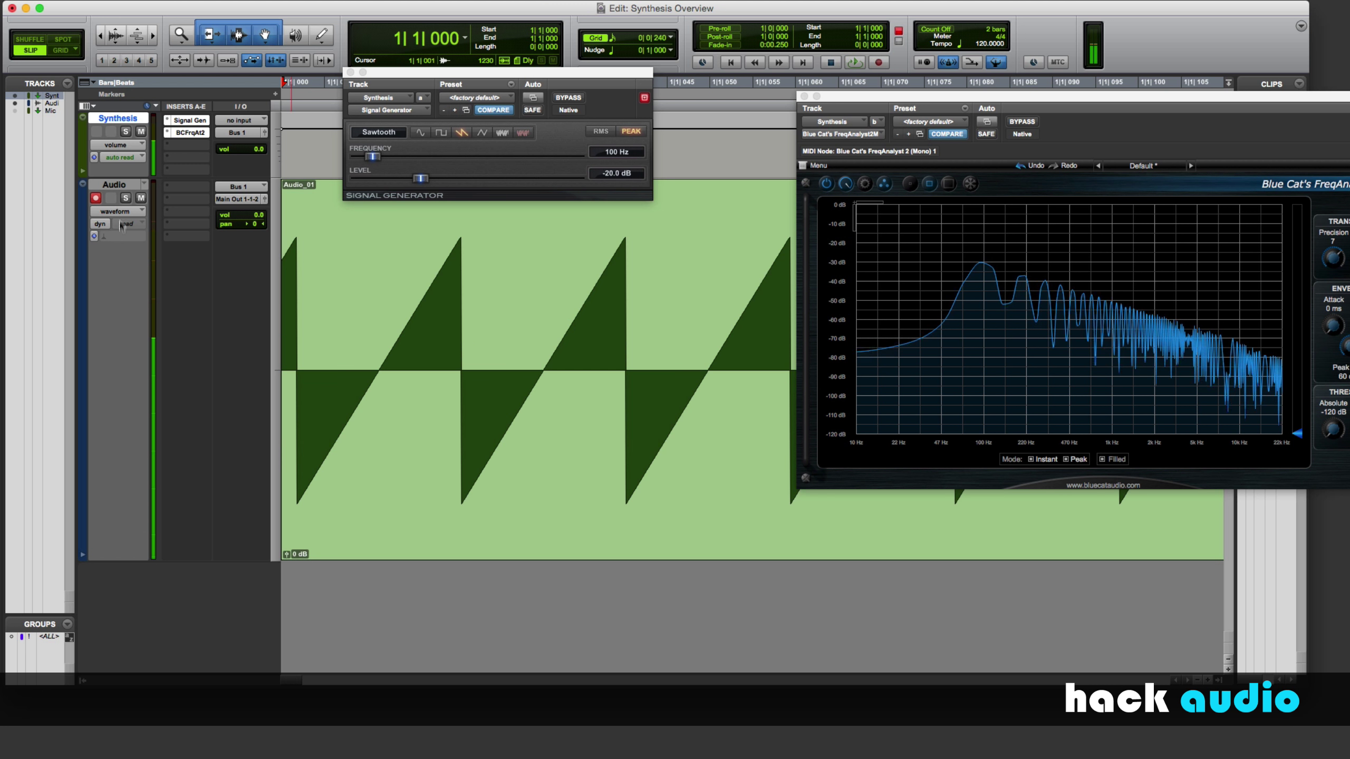
{"action": "left_click", "coordinate": [141, 197]}
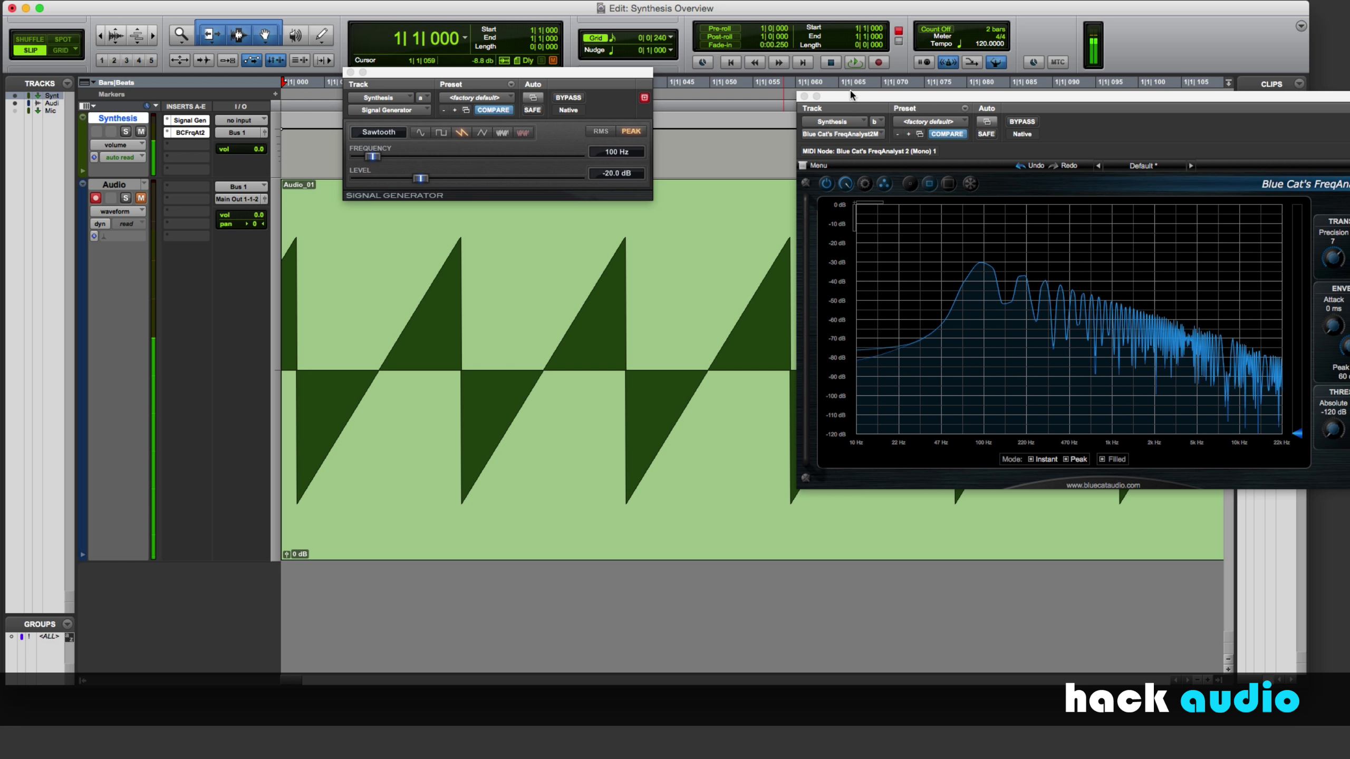
{"action": "left_click_drag", "start_coordinate": [851, 96], "coordinate": [742, 61]}
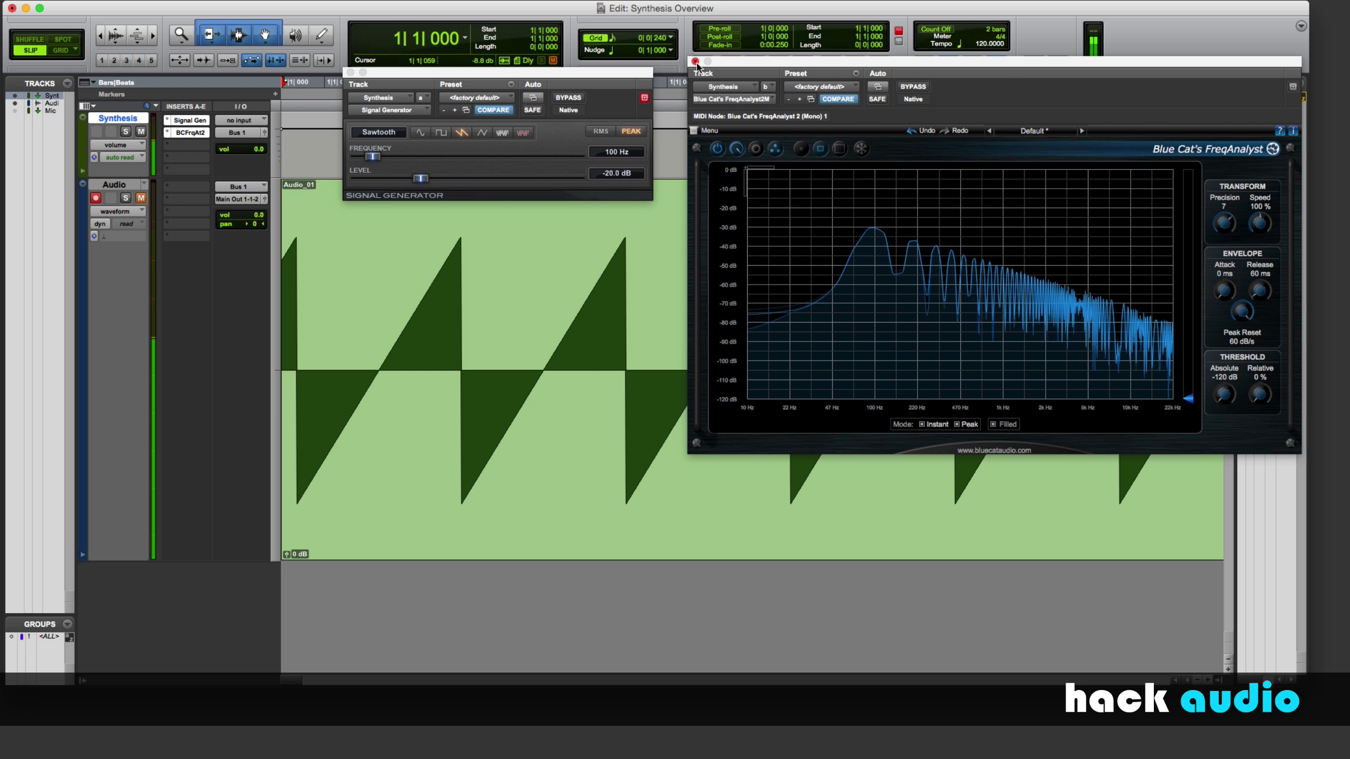
Remove the sawtooth clip and compare triangle and square spectra, ending on triangle.
{"action": "key", "text": "super+z"}
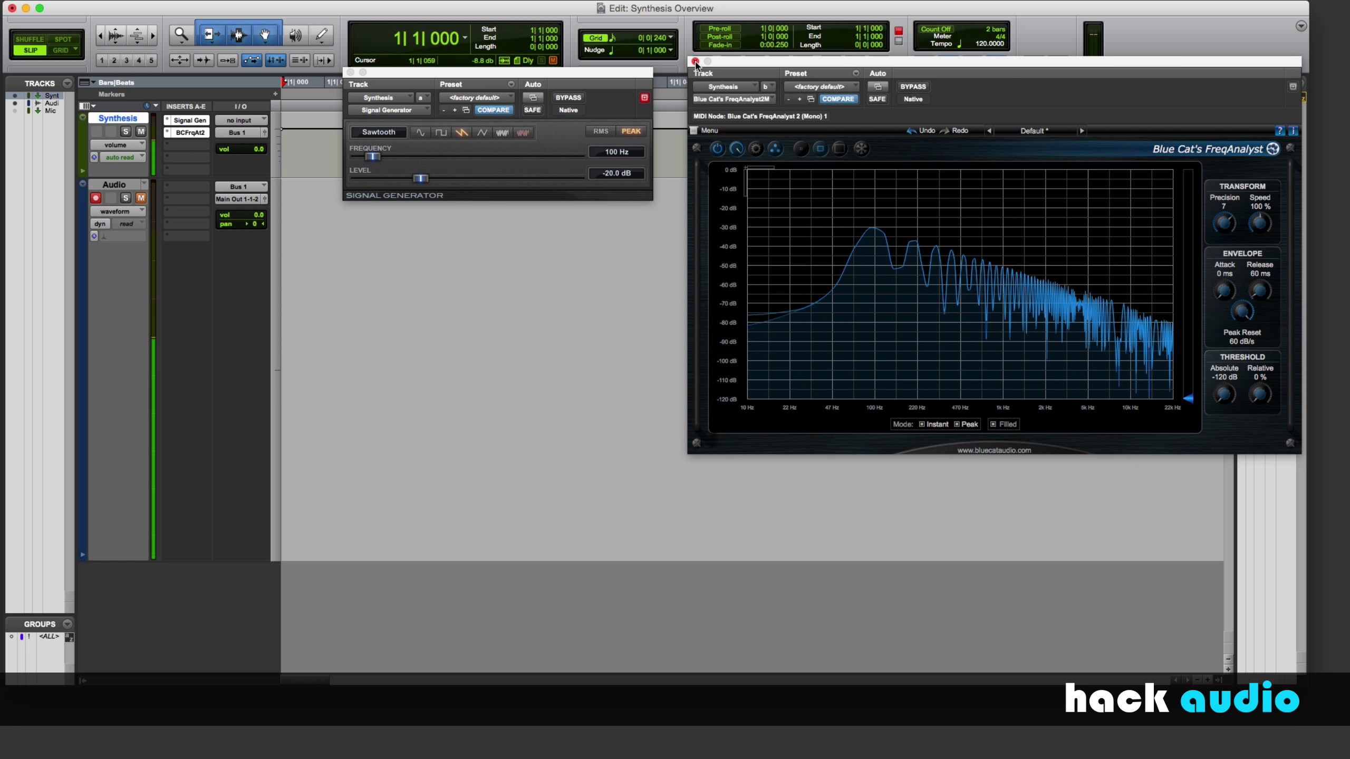
{"action": "left_click", "coordinate": [485, 132]}
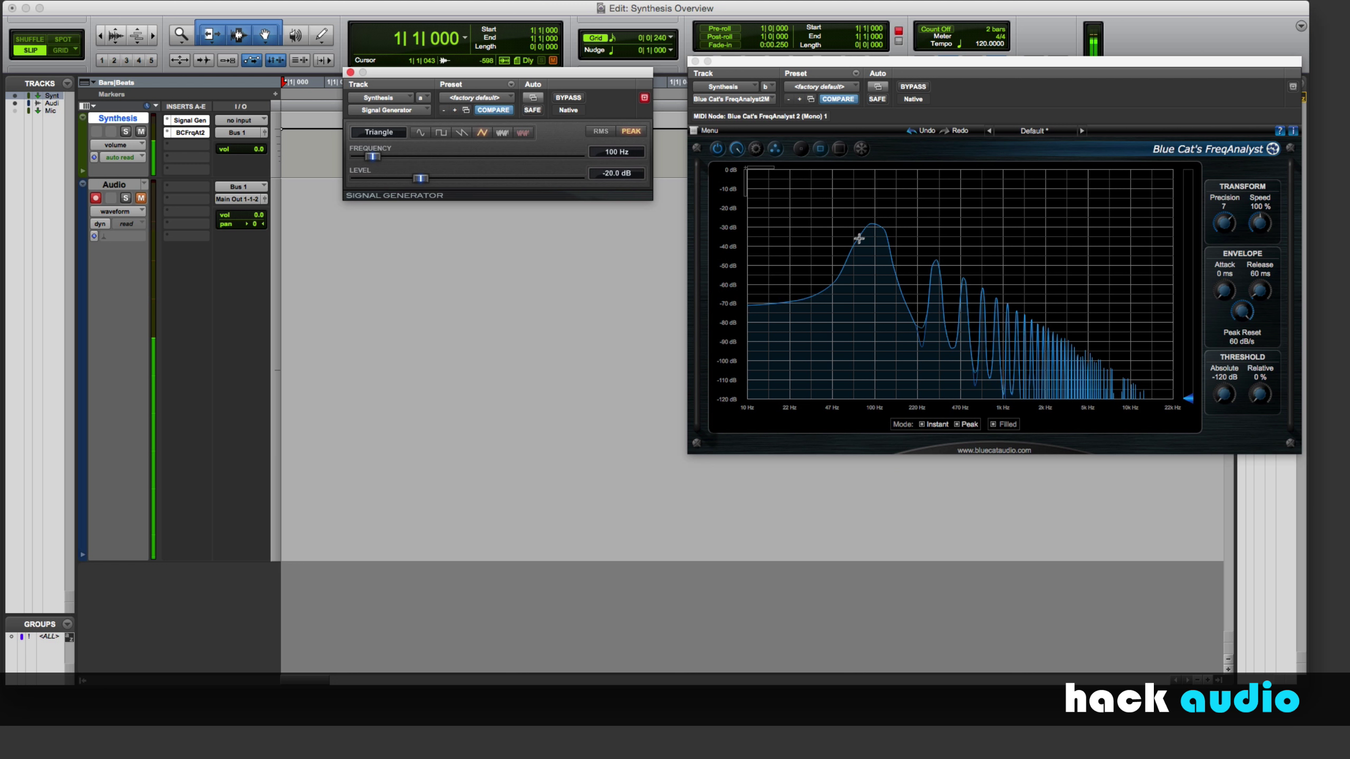
{"action": "left_click", "coordinate": [443, 134]}
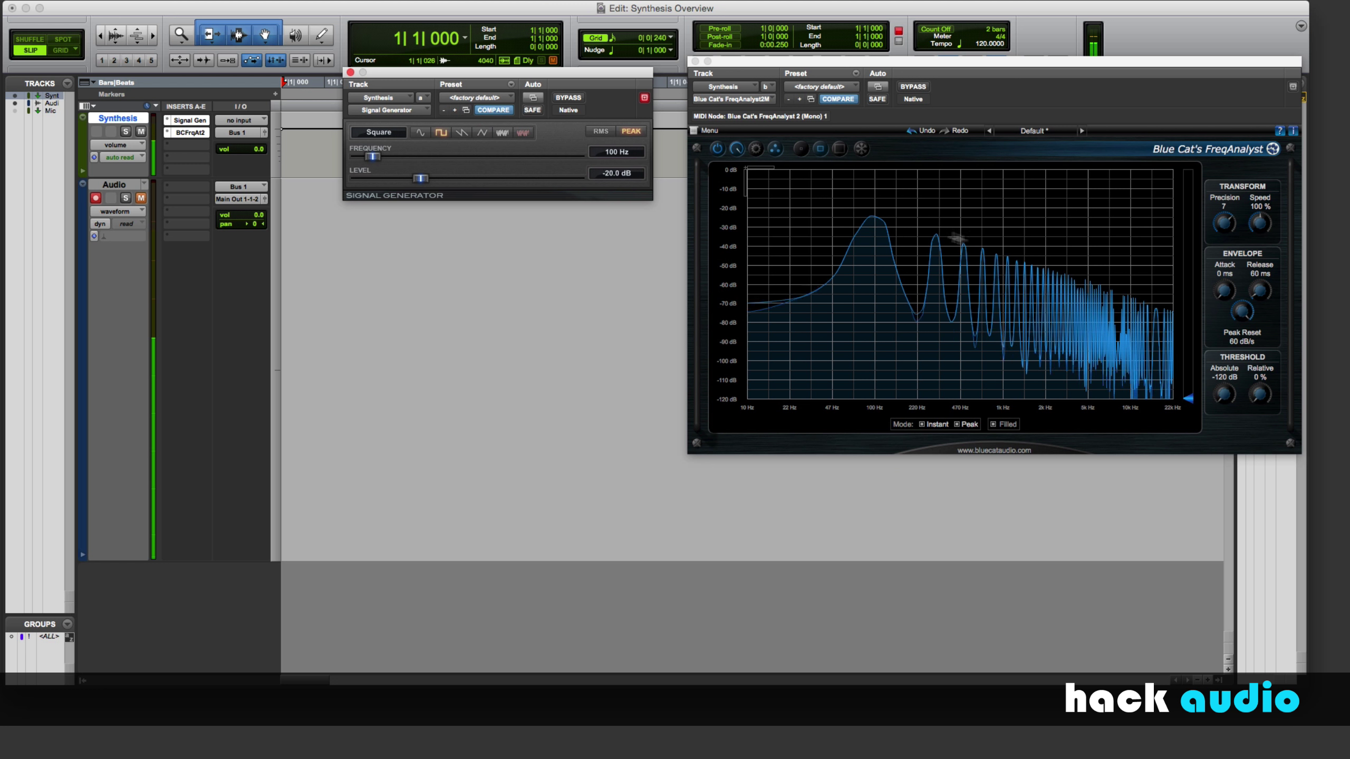
{"action": "left_click", "coordinate": [482, 133]}
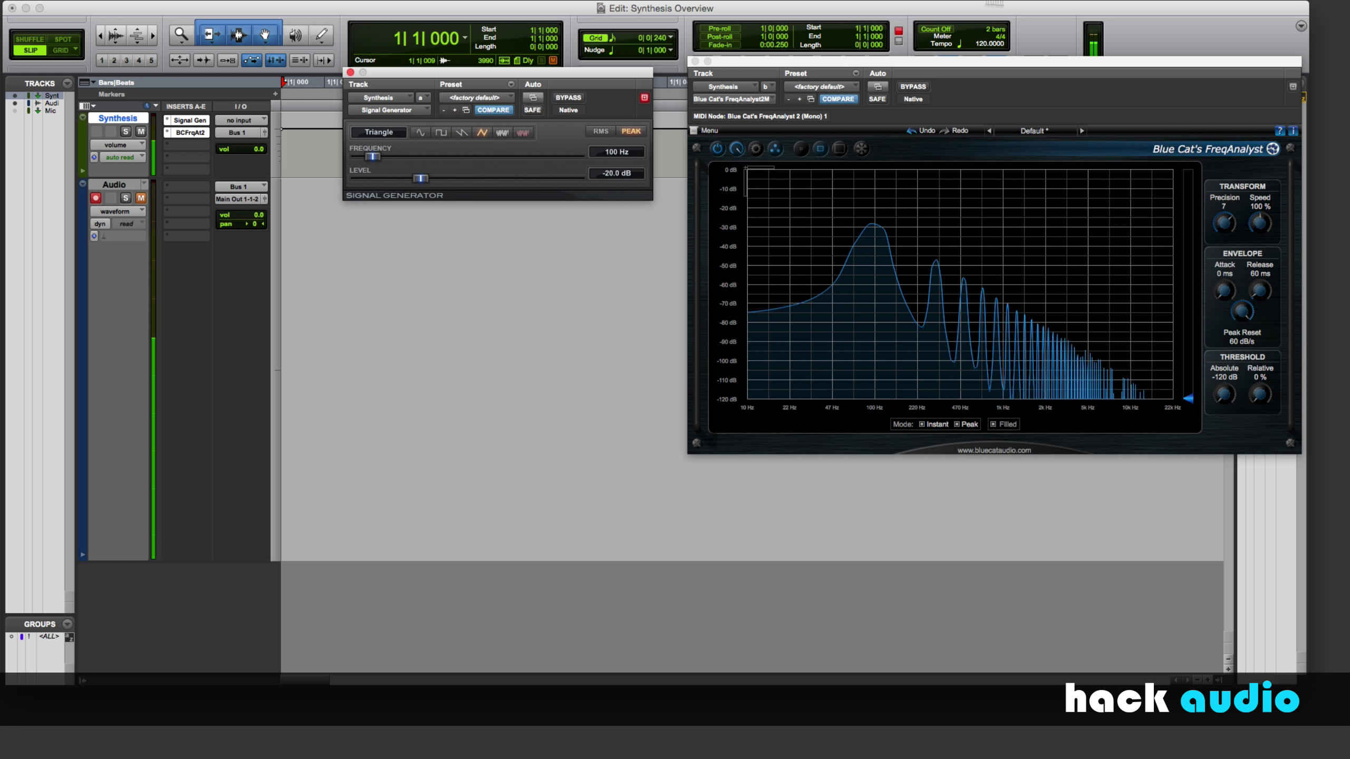
{"action": "left_click_drag", "start_coordinate": [950, 67], "coordinate": [969, 79]}
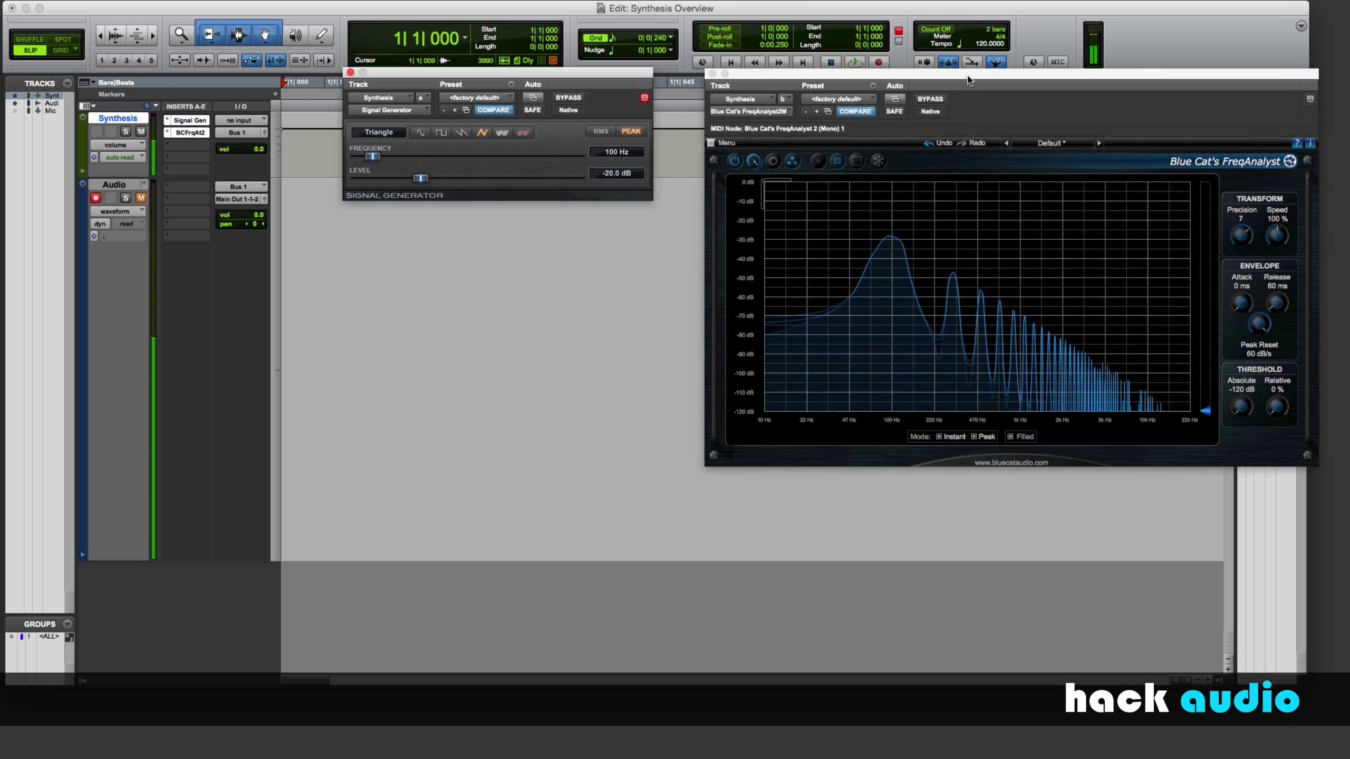
Record a 100 Hz triangle-wave take onto the Audio track.
{"action": "left_click", "coordinate": [880, 63]}
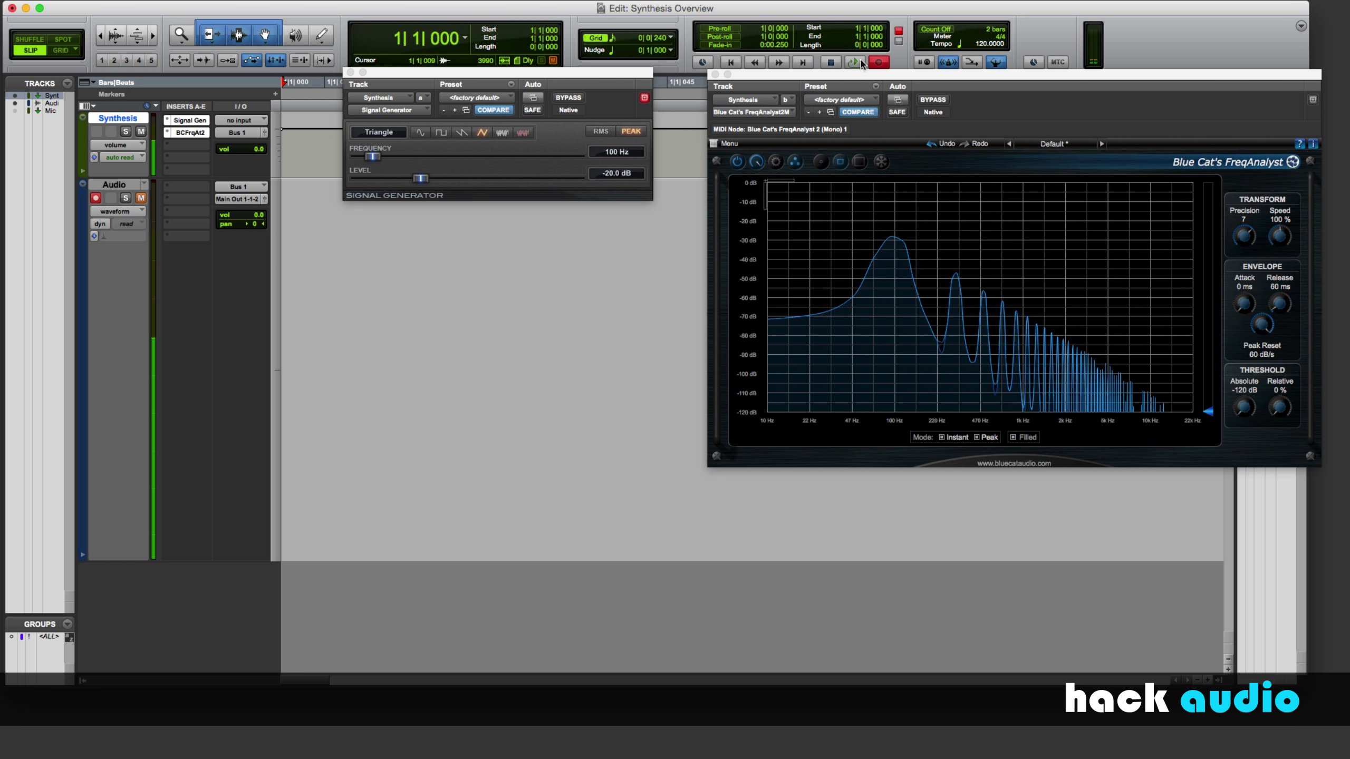
{"action": "left_click", "coordinate": [854, 62]}
{"action": "left_click", "coordinate": [141, 198]}
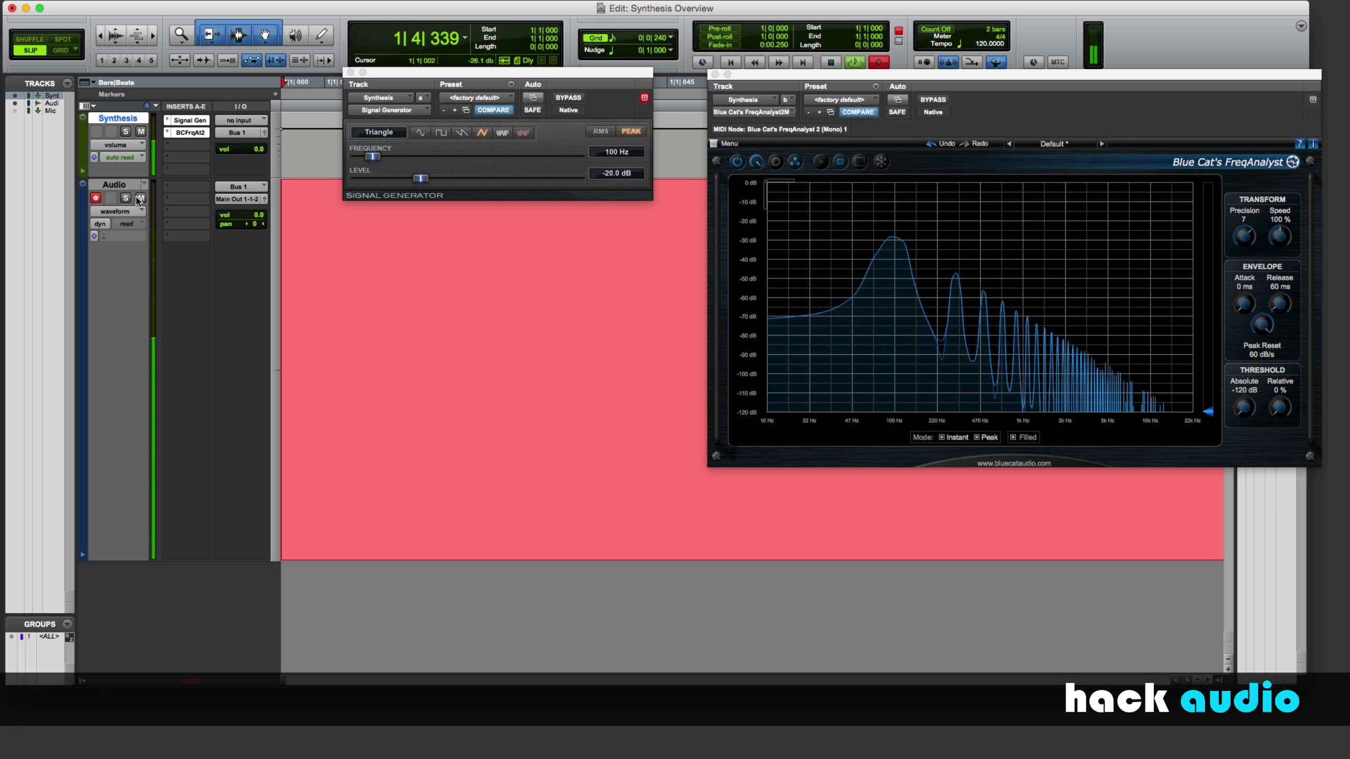
{"action": "left_click", "coordinate": [140, 197]}
{"action": "key", "text": "space"}
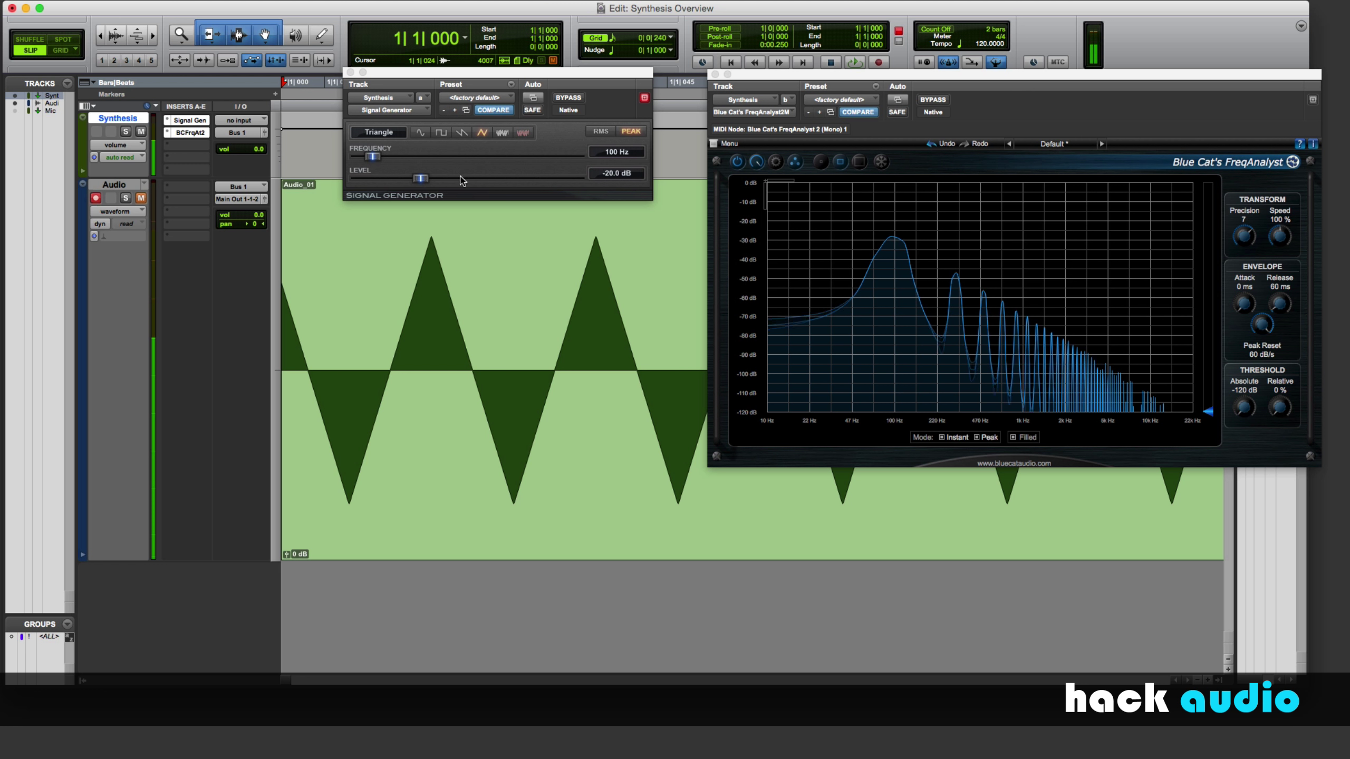
Compare the sine, square and sawtooth spectra, return to triangle, and delete the take.
{"action": "left_click", "coordinate": [420, 133]}
{"action": "left_click", "coordinate": [440, 133]}
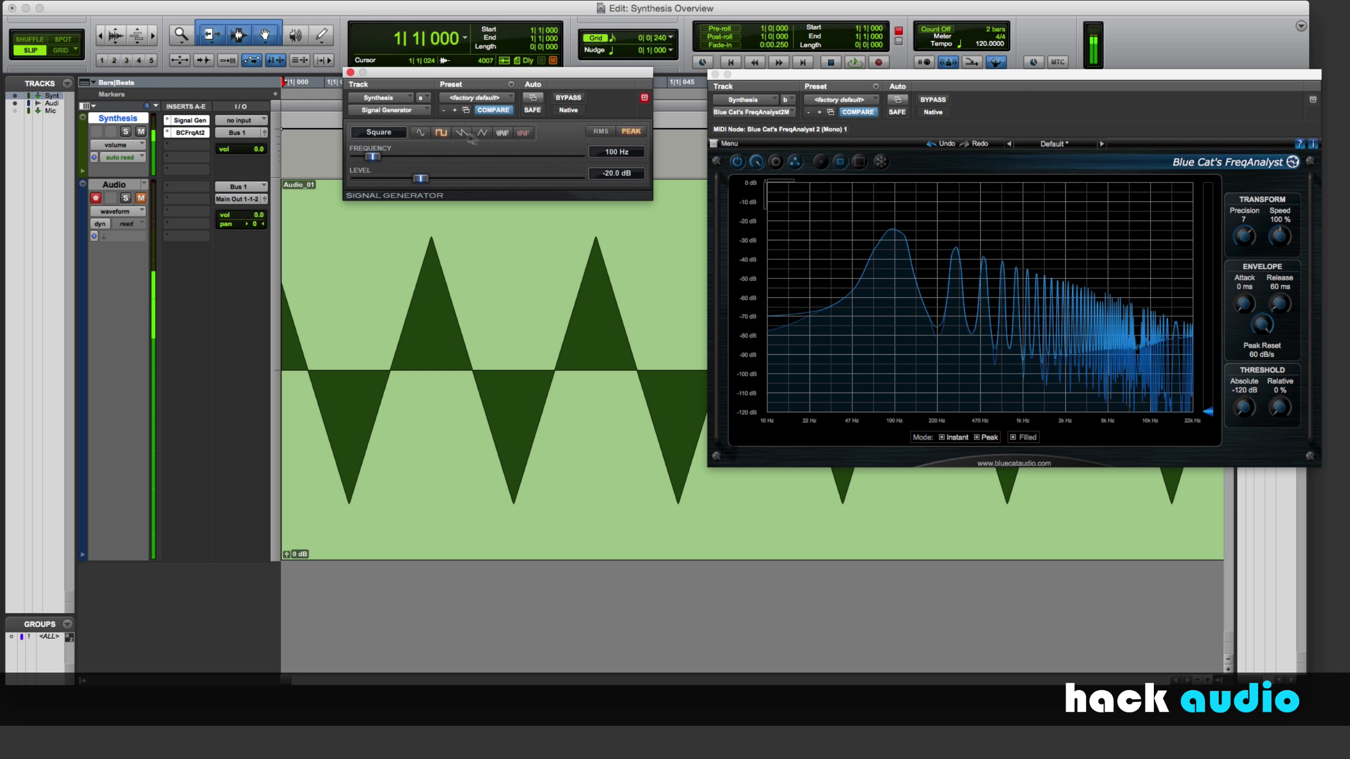
{"action": "left_click", "coordinate": [461, 132]}
{"action": "left_click", "coordinate": [481, 133]}
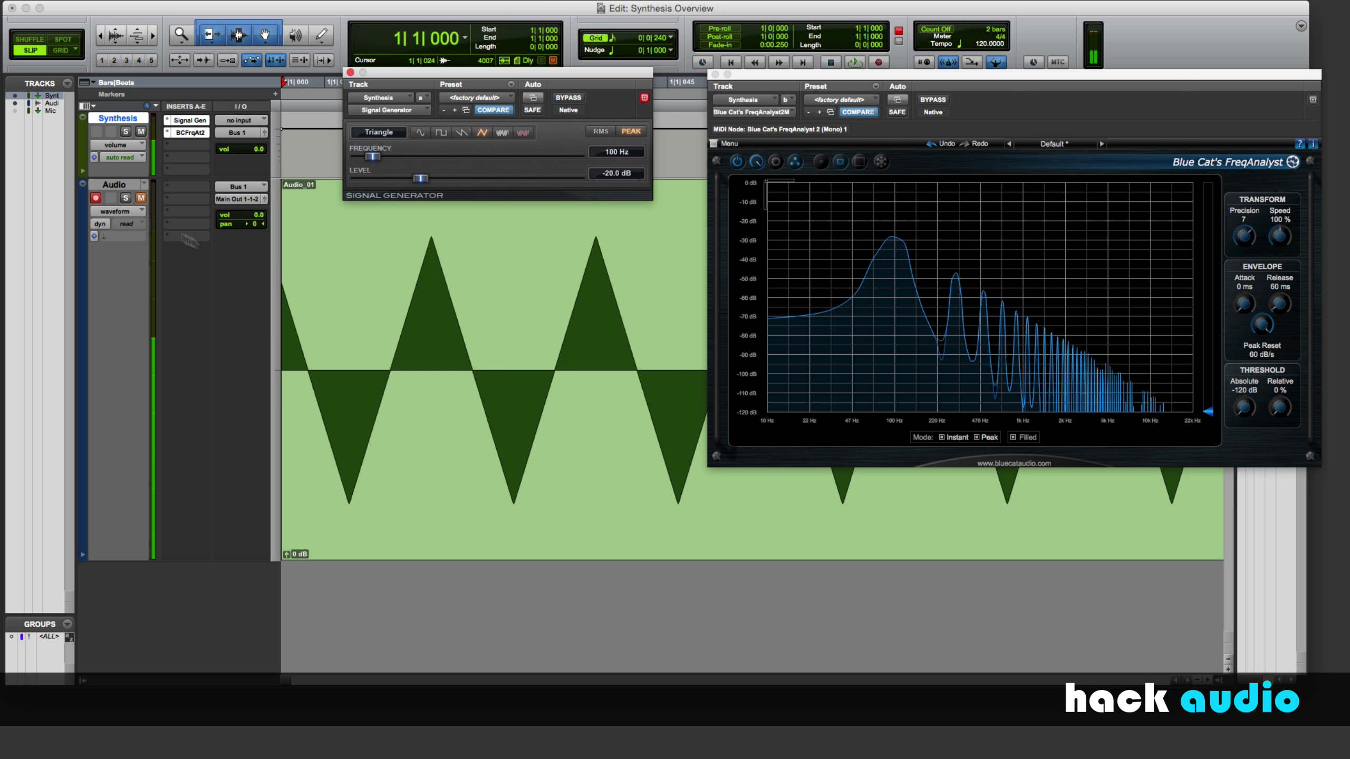
{"action": "key", "text": "super+z"}
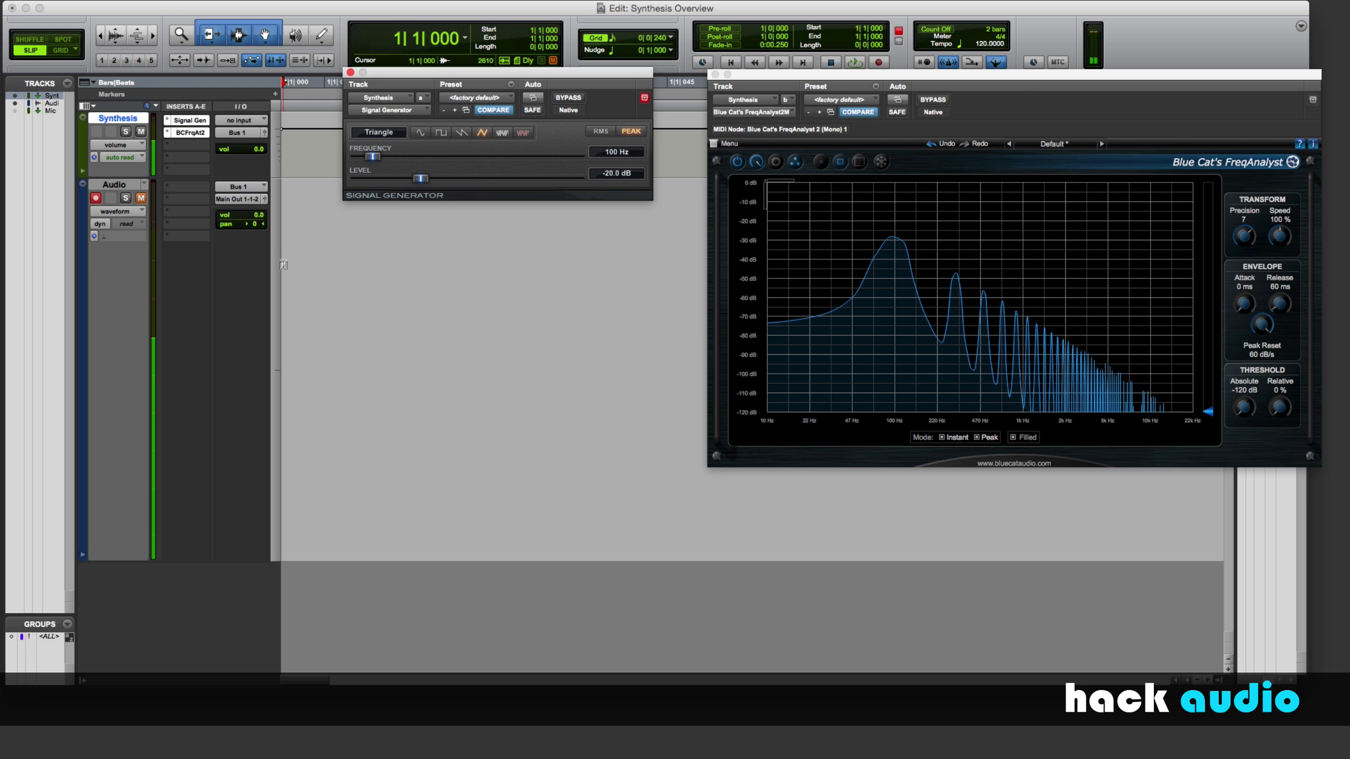
Switch the generator to white noise and set FreqAnalyst to 0 ms release and 24 dB/s peak reset.
{"action": "left_click", "coordinate": [502, 133]}
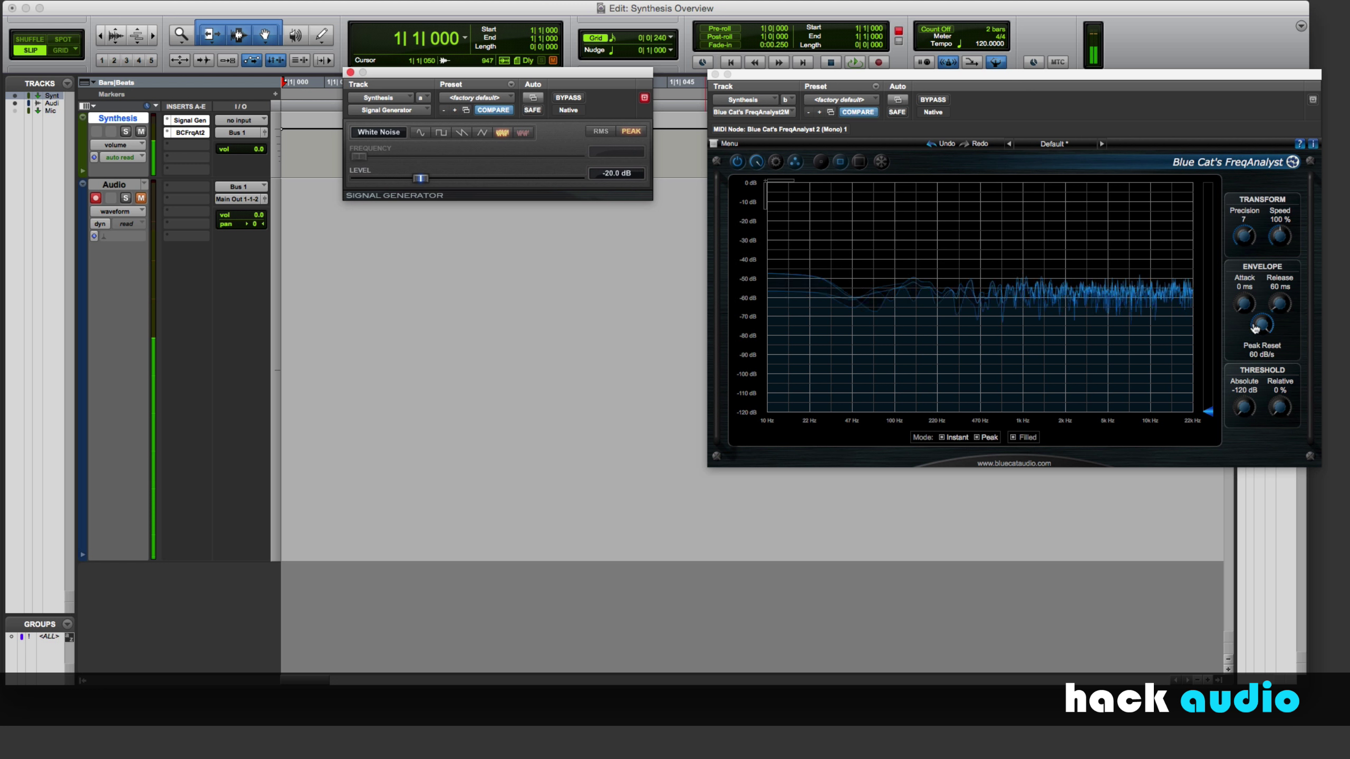
{"action": "left_click_drag", "start_coordinate": [1261, 325], "coordinate": [1248, 413]}
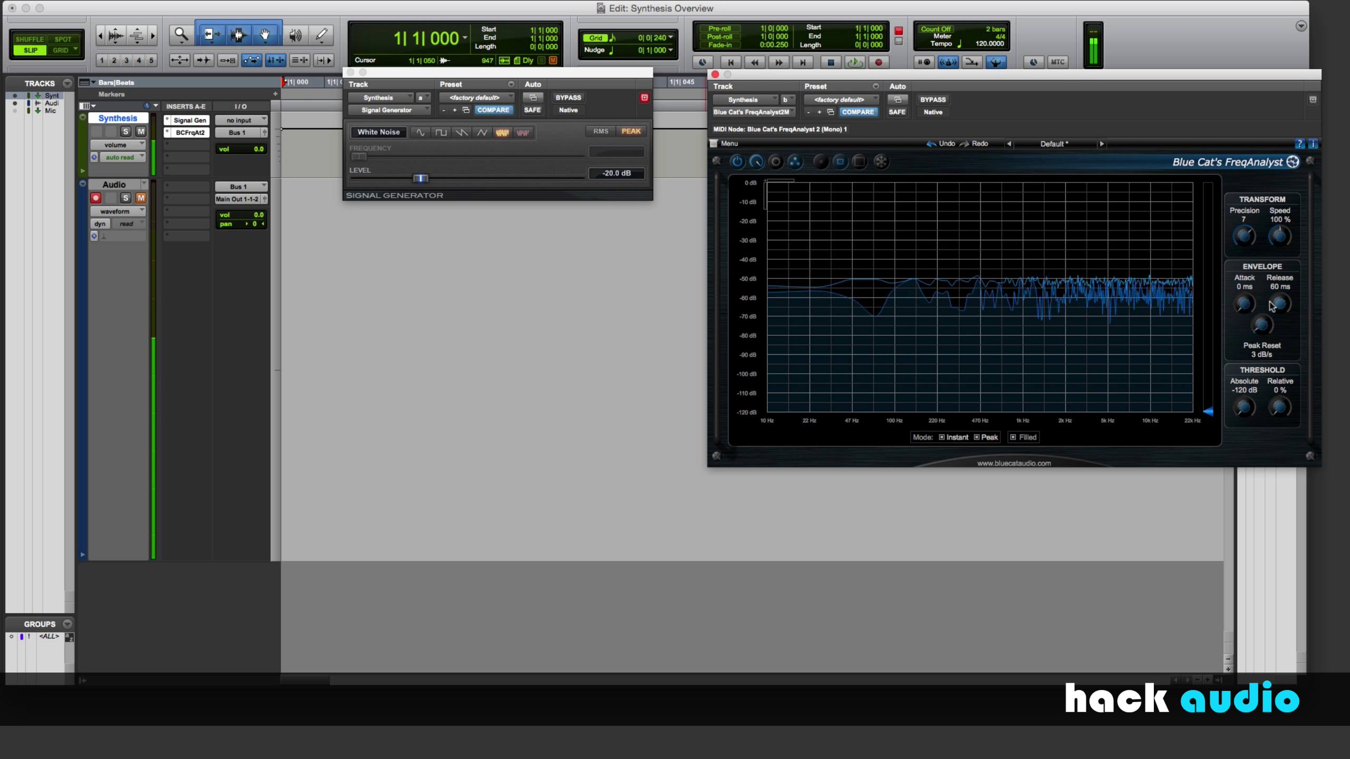
{"action": "left_click_drag", "start_coordinate": [1272, 308], "coordinate": [1281, 241]}
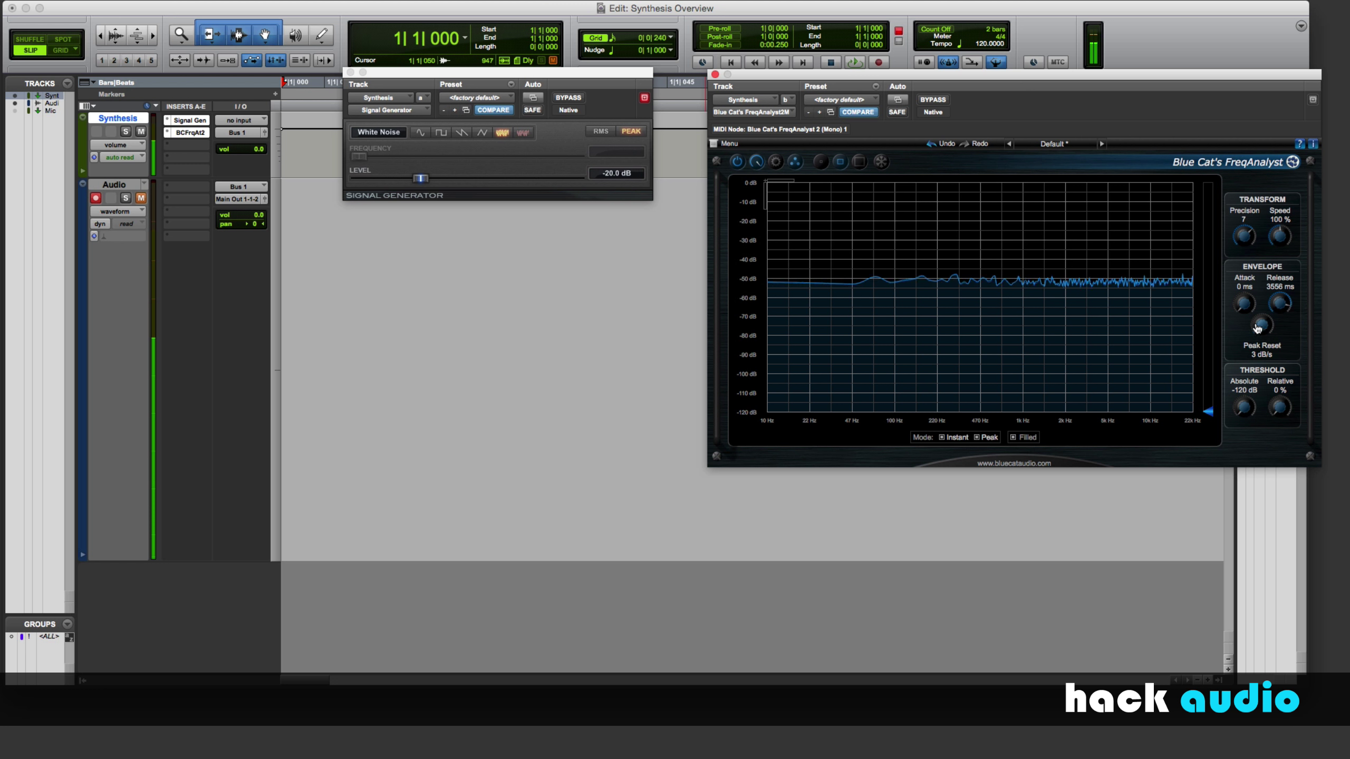
{"action": "mouse_move", "coordinate": [1260, 332]}
{"action": "left_mouse_down"}
{"action": "mouse_move", "coordinate": [1280, 318]}
{"action": "mouse_move", "coordinate": [1282, 414]}
{"action": "mouse_move", "coordinate": [1266, 321]}
{"action": "mouse_move", "coordinate": [1261, 335]}
{"action": "left_mouse_up"}
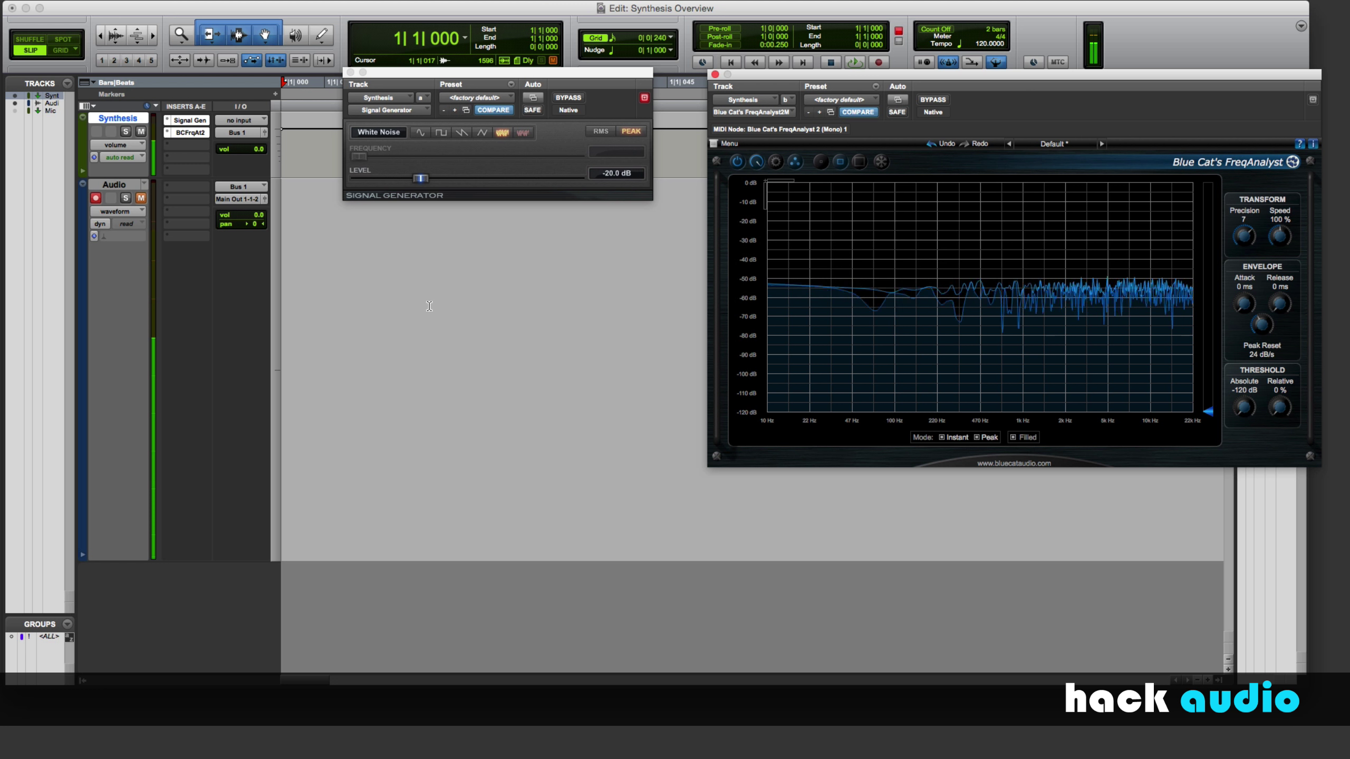
Record a white-noise take onto the Audio track, mute it, and close FreqAnalyst.
{"action": "left_click", "coordinate": [877, 67]}
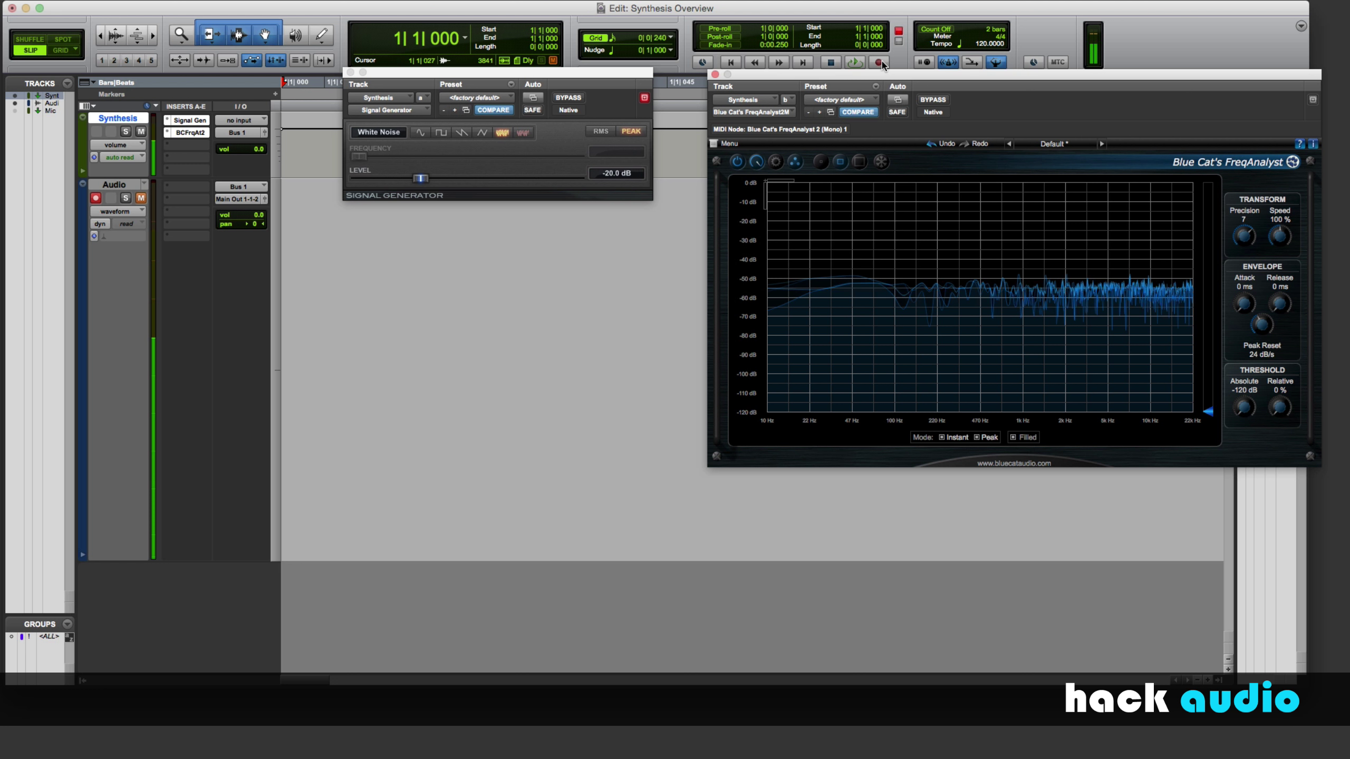
{"action": "left_click", "coordinate": [878, 62]}
{"action": "left_click", "coordinate": [854, 62]}
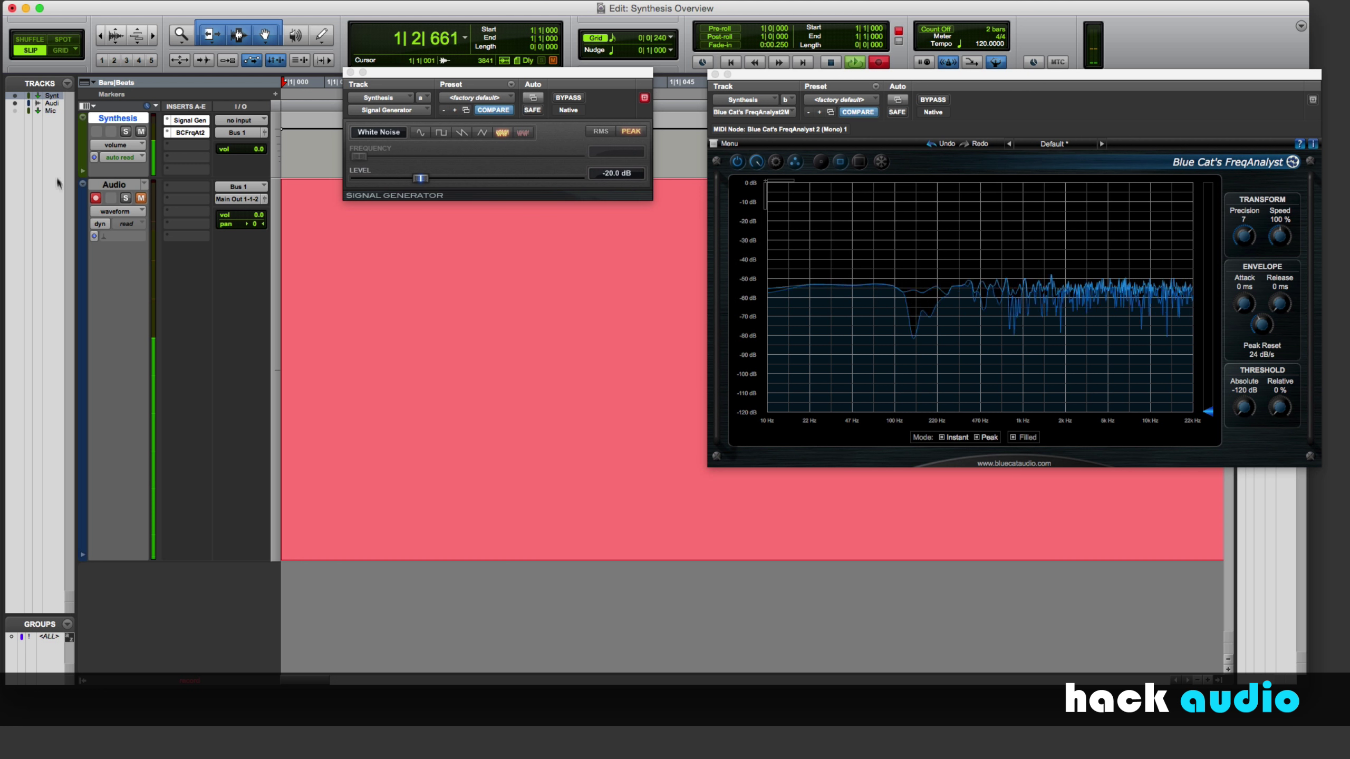
{"action": "left_click", "coordinate": [141, 198]}
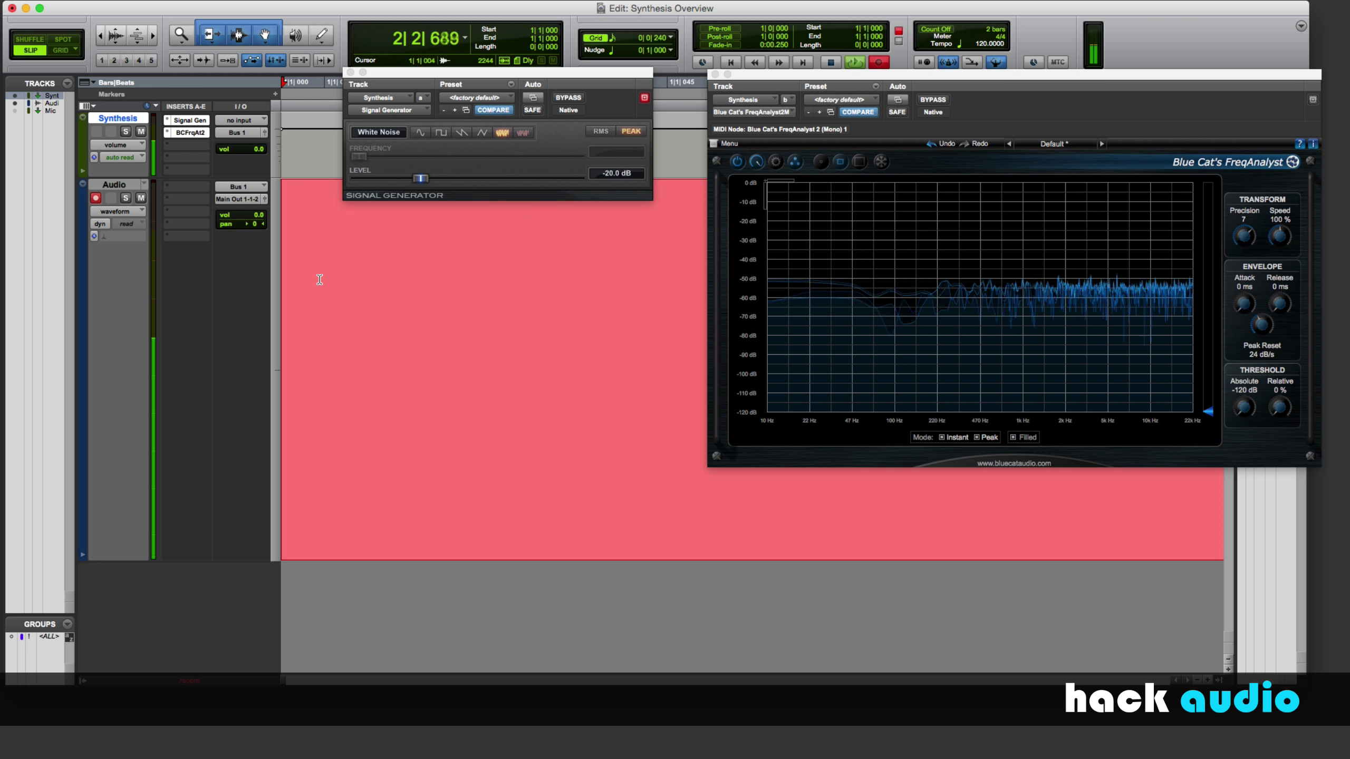
{"action": "key", "text": "space"}
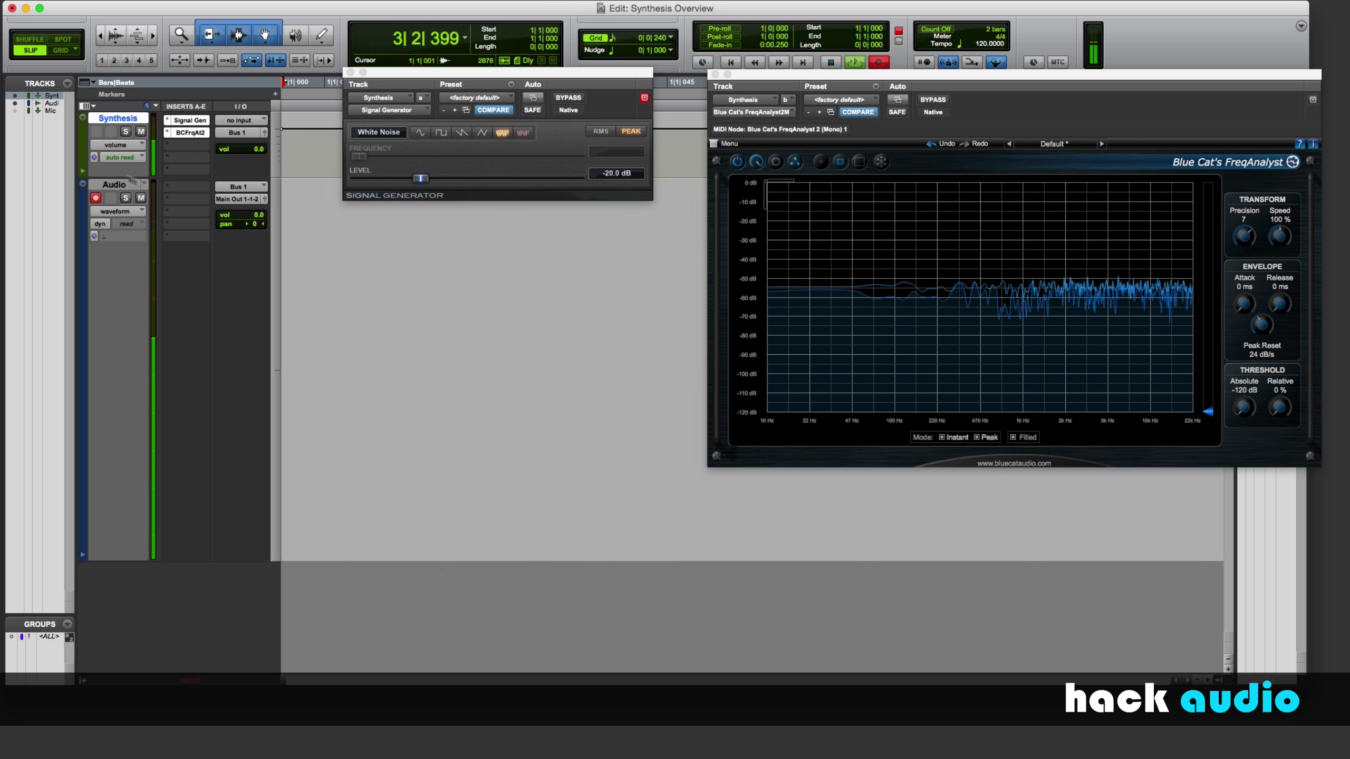
{"action": "left_click", "coordinate": [141, 198]}
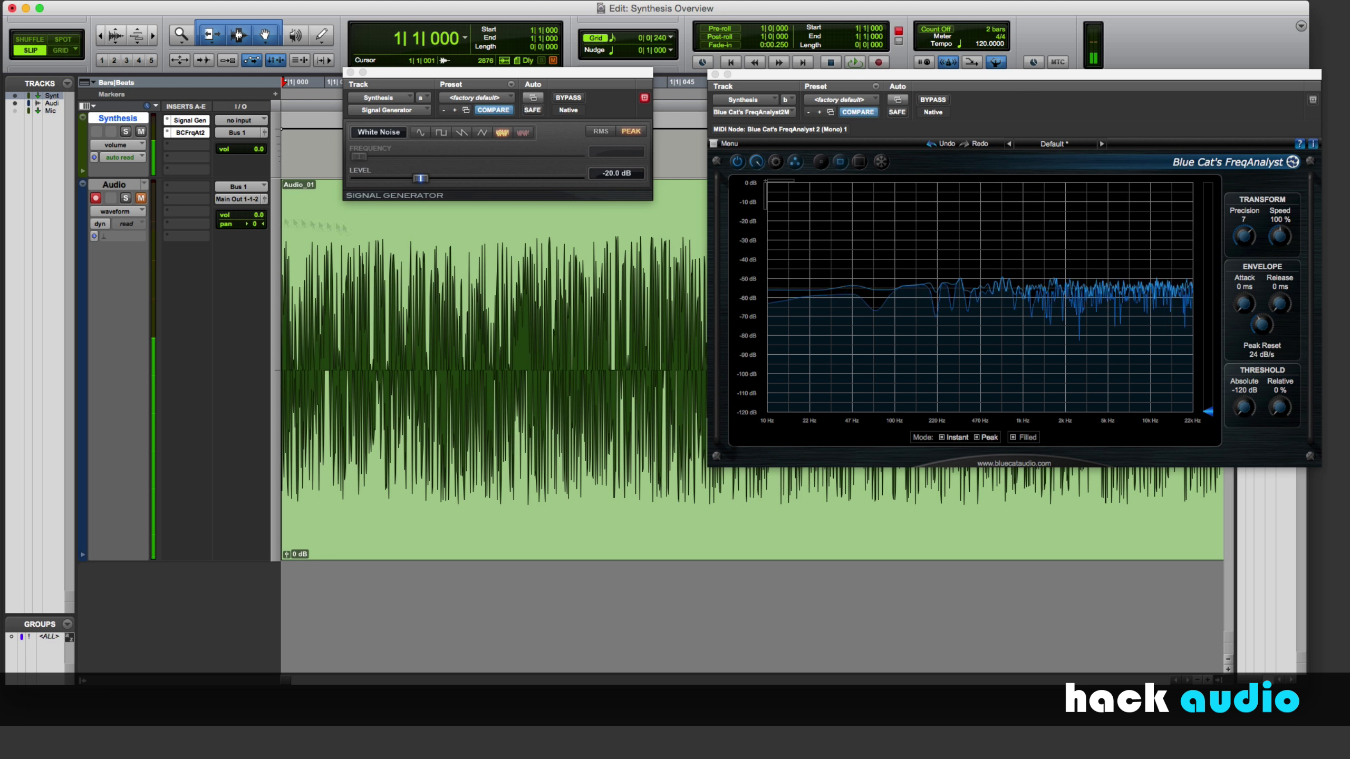
{"action": "left_click", "coordinate": [715, 74]}
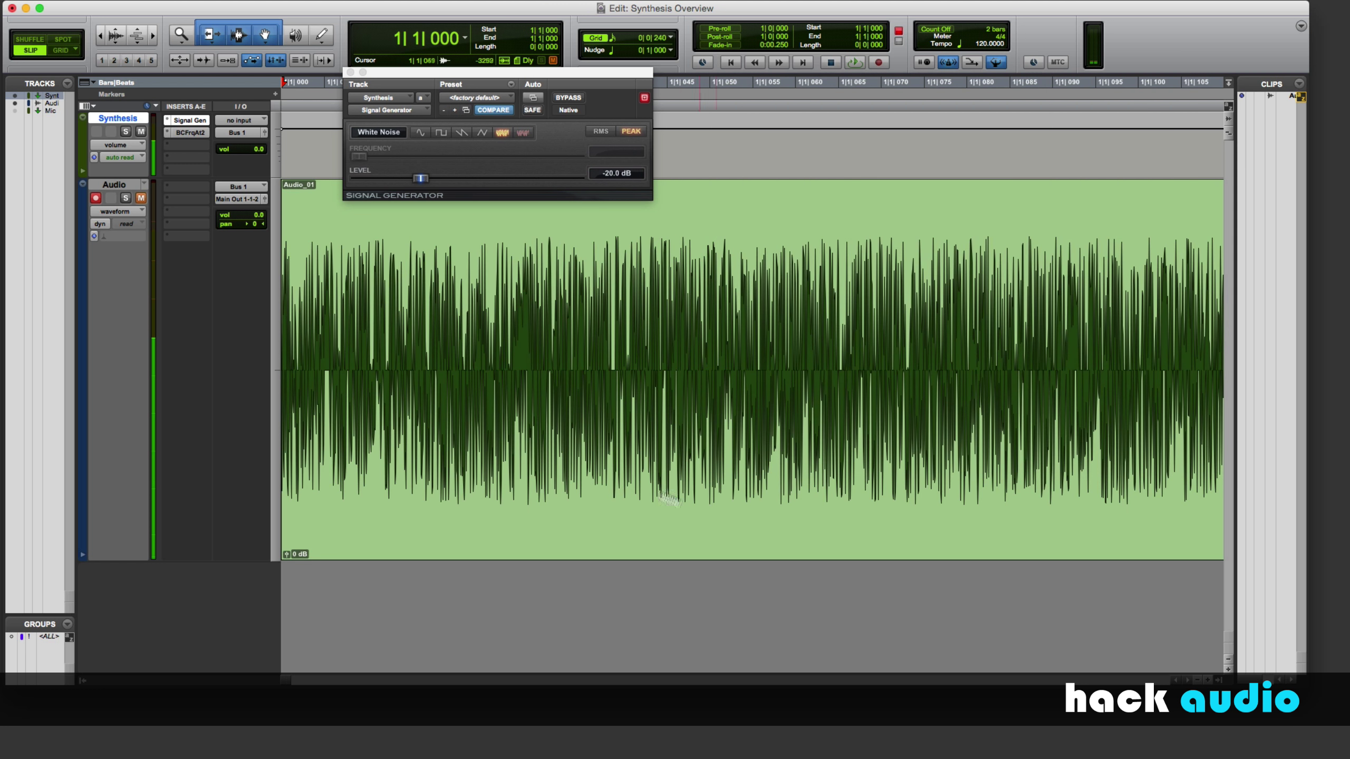
Zoom in and out on the white-noise Audio_01 clip, then delete it.
{"action": "key", "text": "super+bracketright"}
{"action": "key", "text": "super+bracketright"}
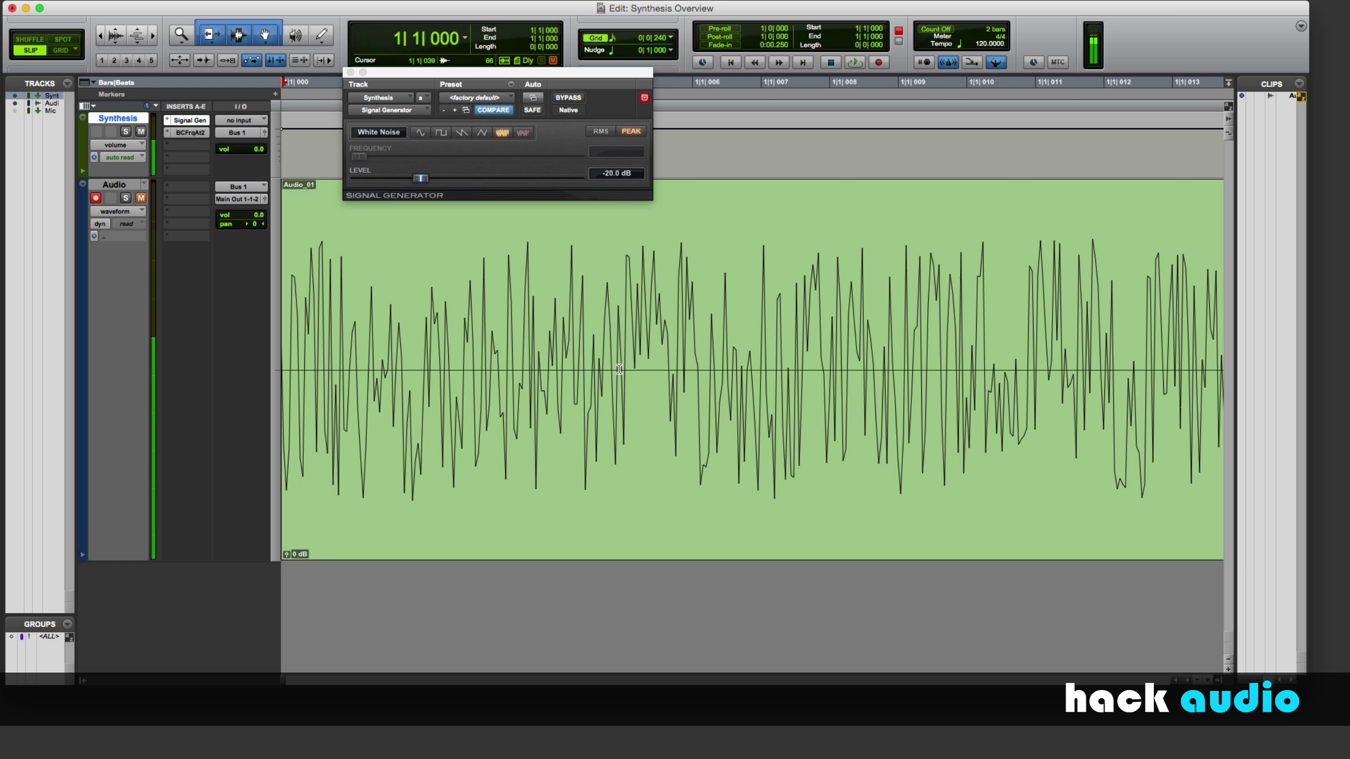
{"action": "key", "text": "super+bracketleft"}
{"action": "key", "text": "super+bracketleft"}
{"action": "key", "text": "super+bracketleft"}
{"action": "key", "text": "super+bracketleft"}
{"action": "key", "text": "super+bracketleft"}
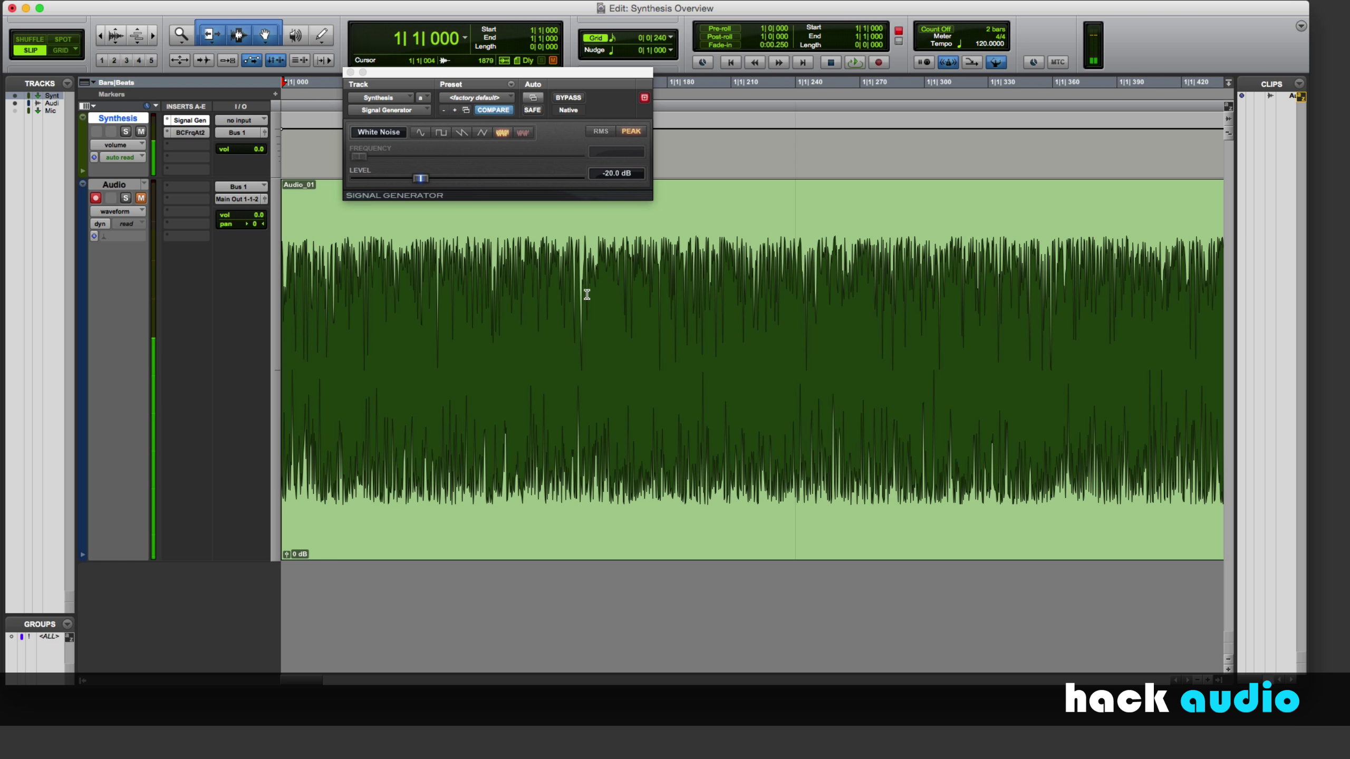
{"action": "key", "text": "super+bracketleft"}
{"action": "key", "text": "super+bracketleft"}
{"action": "key", "text": "super+bracketleft"}
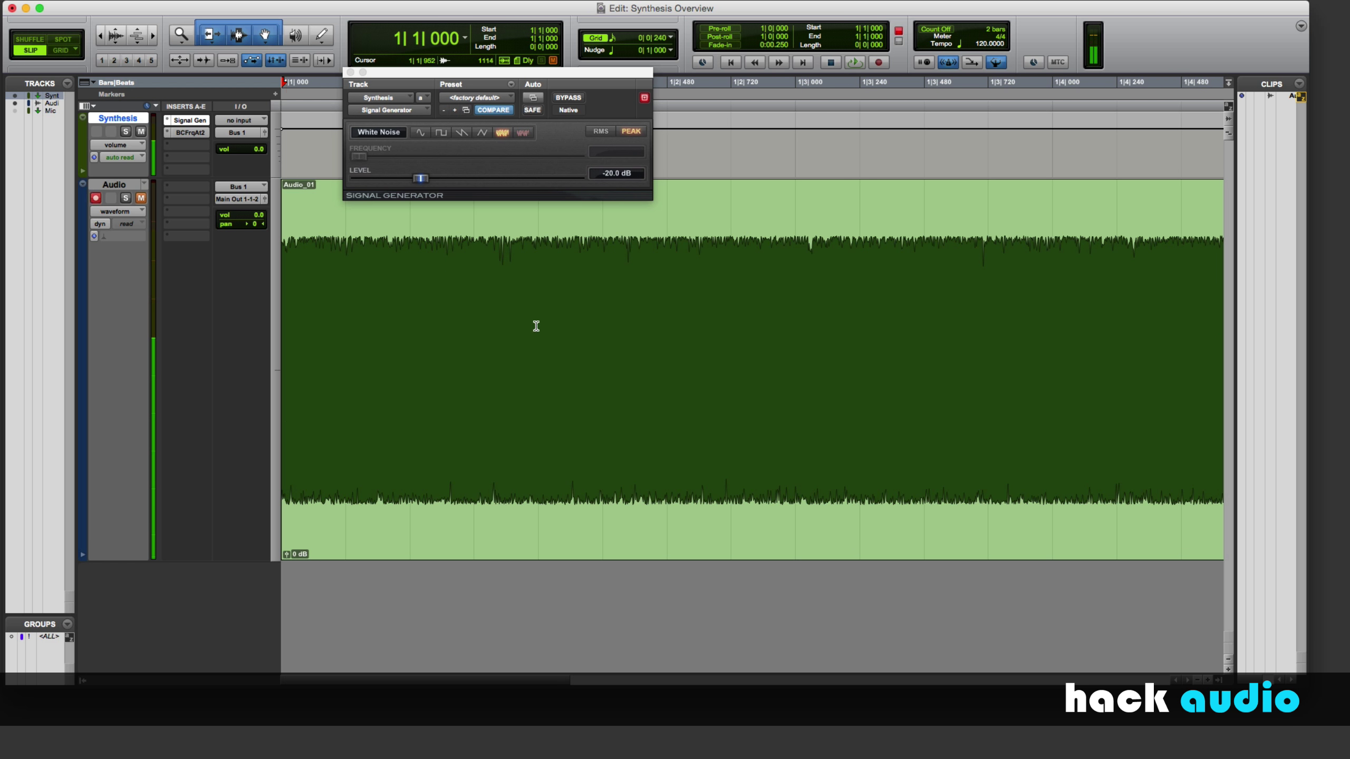
{"action": "key", "text": "super+z"}
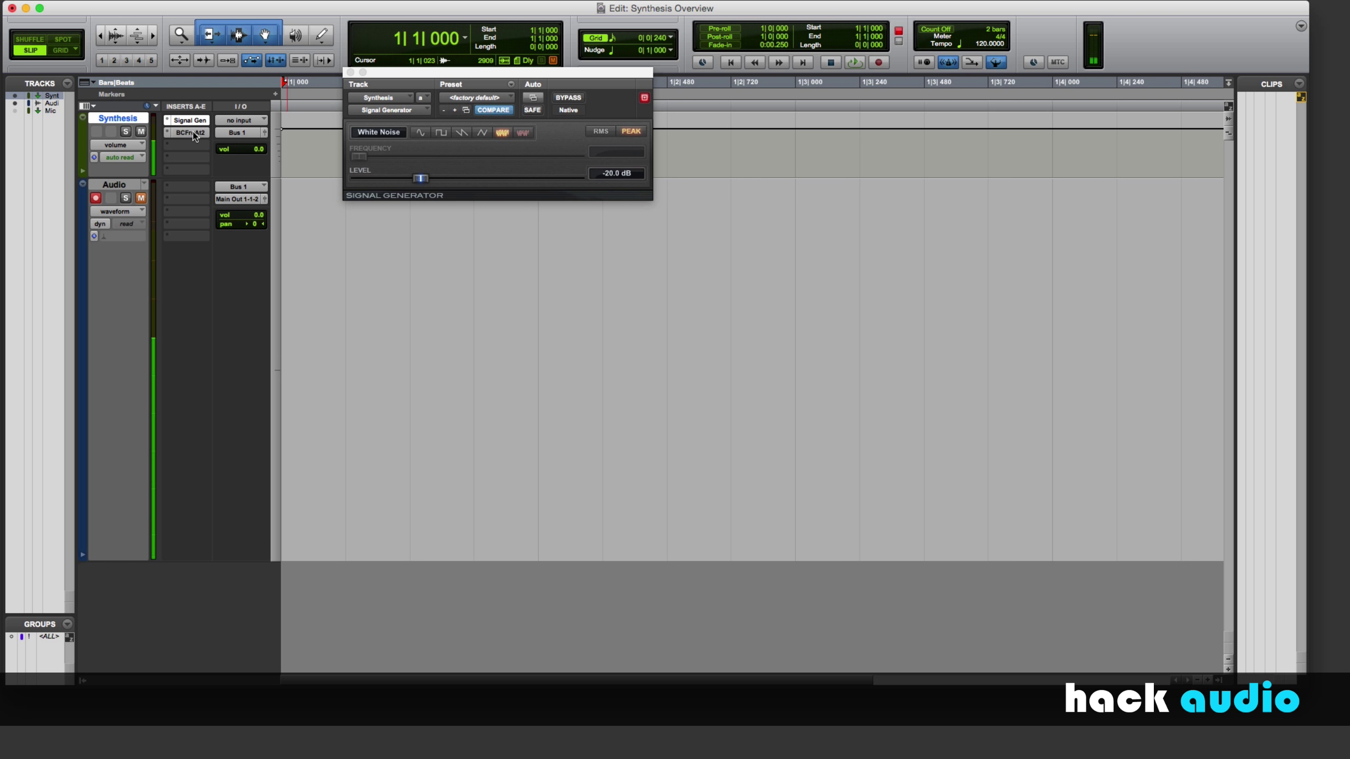
Open the FreqAnalyst and Signal Generator plugin windows on the Synthesis track, side by side.
{"action": "left_click", "coordinate": [193, 133]}
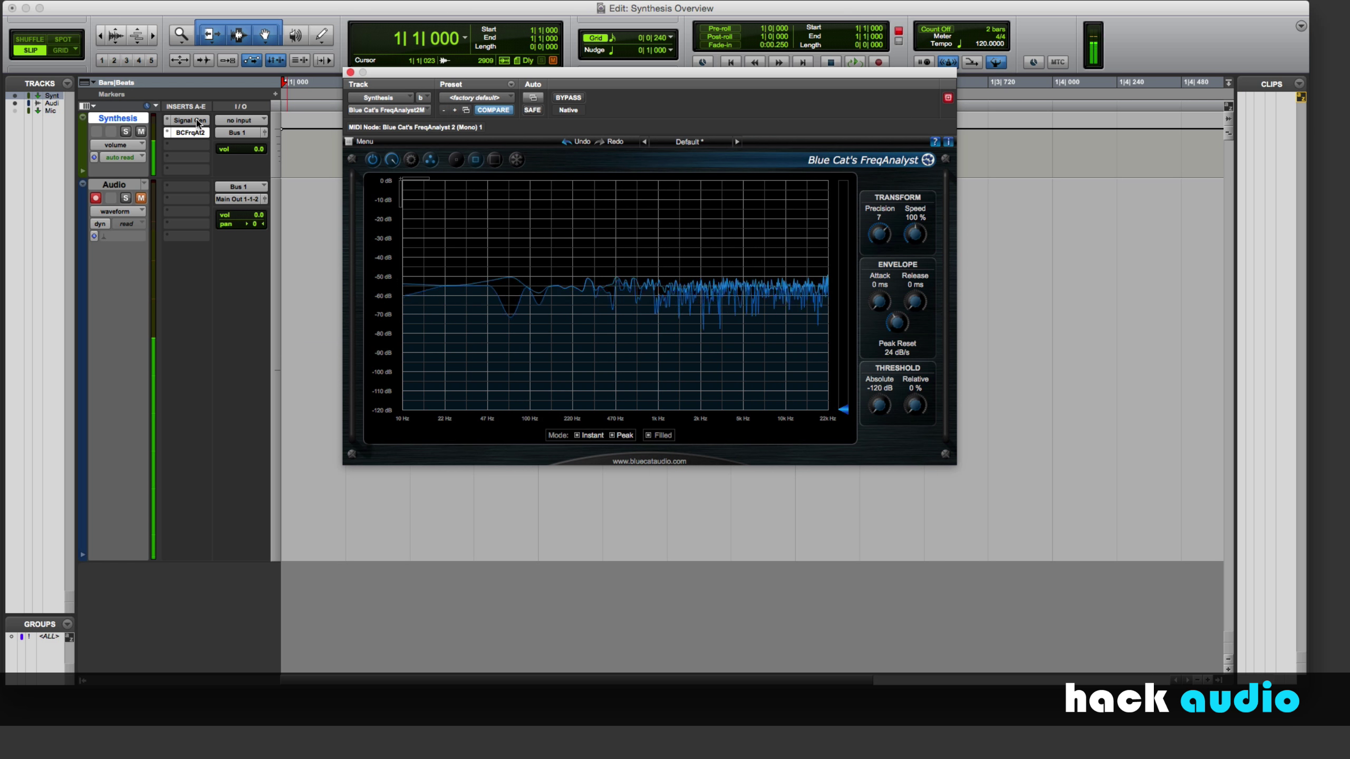
{"action": "left_click_drag", "start_coordinate": [532, 71], "coordinate": [888, 93]}
{"action": "left_click", "coordinate": [188, 120]}
{"action": "mouse_move", "coordinate": [504, 135]}
{"action": "left_mouse_down"}
{"action": "mouse_move", "coordinate": [475, 140]}
{"action": "mouse_move", "coordinate": [496, 145]}
{"action": "left_mouse_up"}
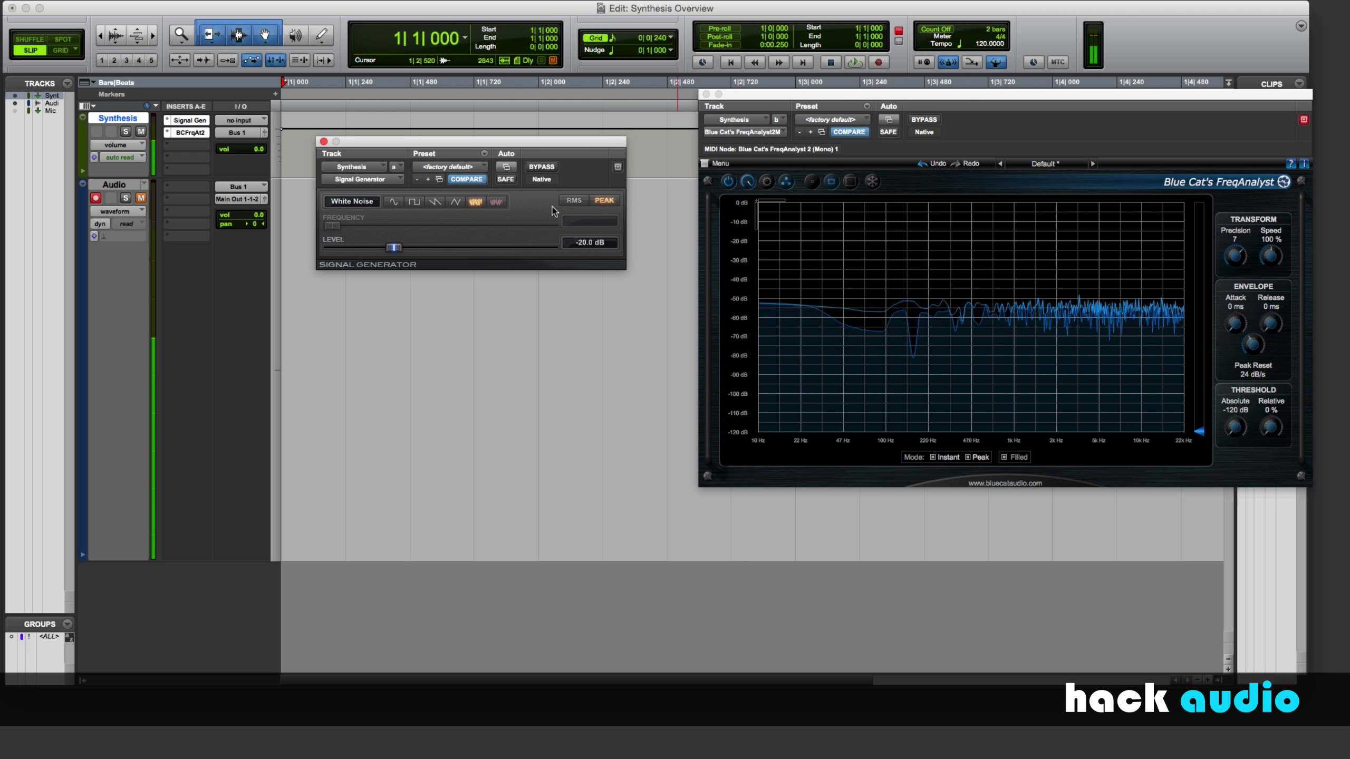
Switch the generator to pink noise; set analyzer peak reset to 42 dB/s, release to 4597 ms.
{"action": "left_click", "coordinate": [497, 202]}
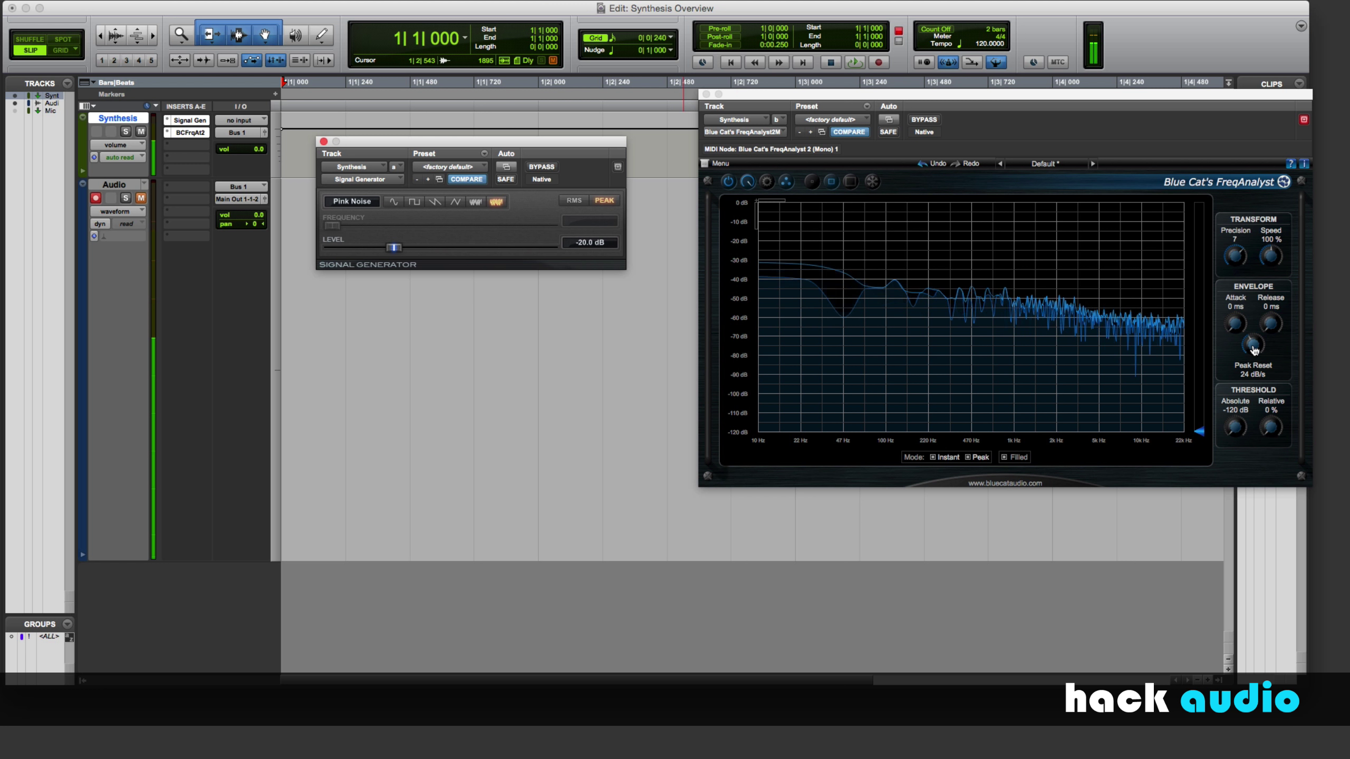
{"action": "left_click_drag", "start_coordinate": [1255, 346], "coordinate": [1284, 272]}
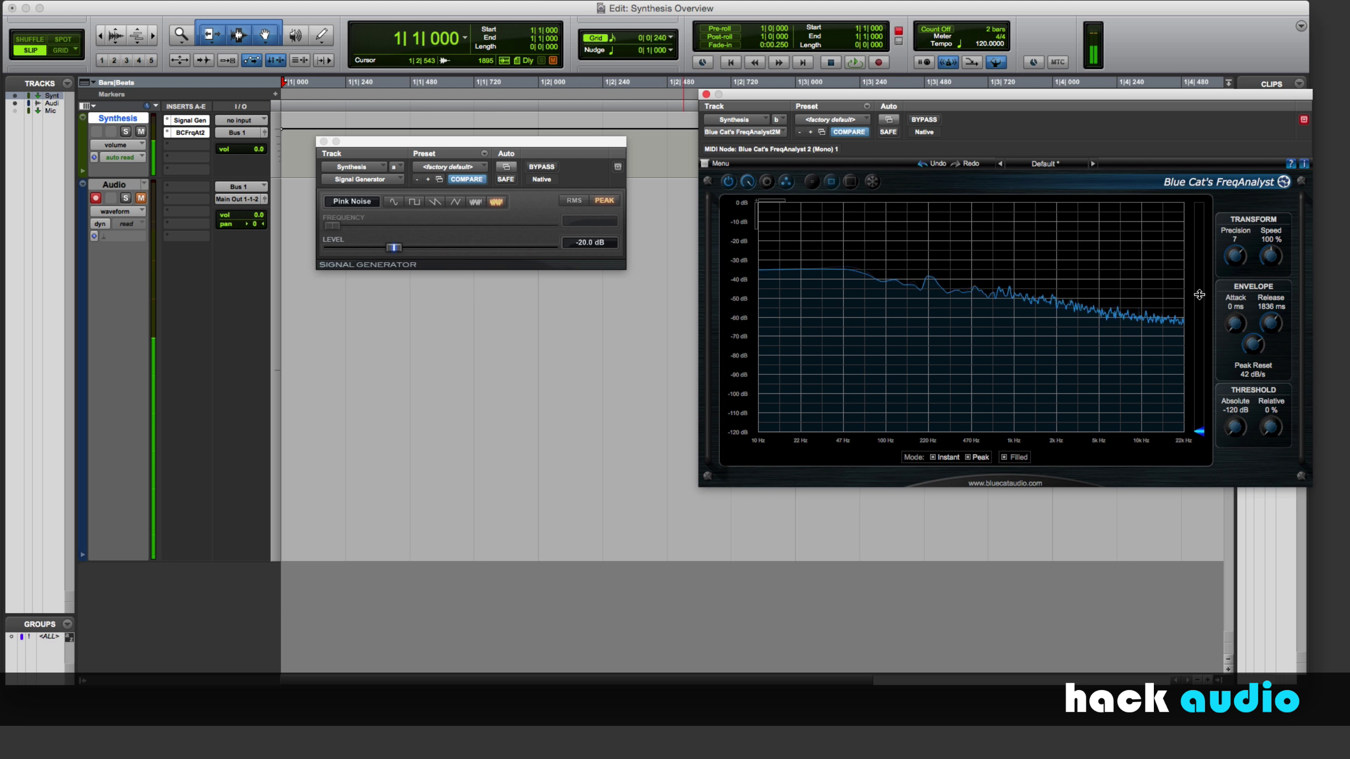
{"action": "left_click_drag", "start_coordinate": [1255, 325], "coordinate": [1236, 358]}
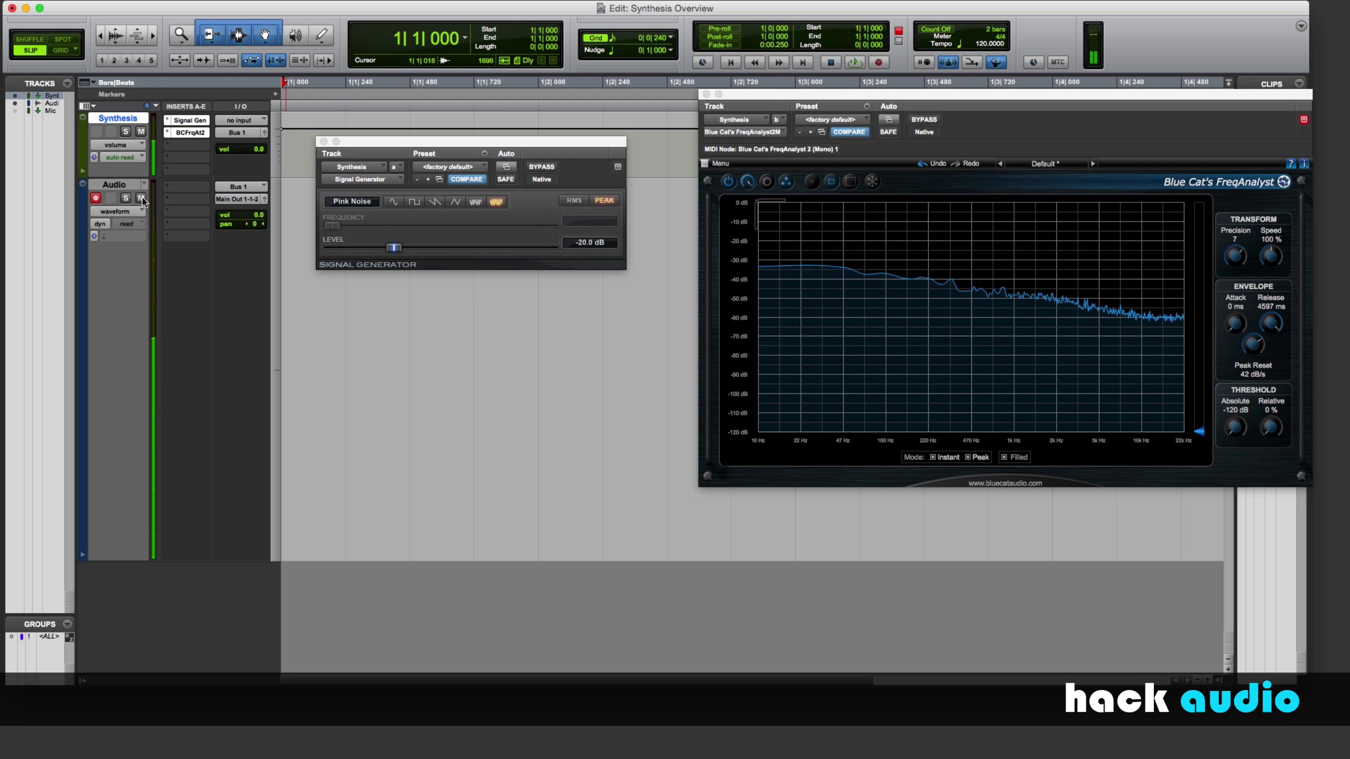
Record a few bars of pink noise onto the unmuted Audio track, then mute it again.
{"action": "left_click", "coordinate": [141, 199]}
{"action": "left_click", "coordinate": [879, 62]}
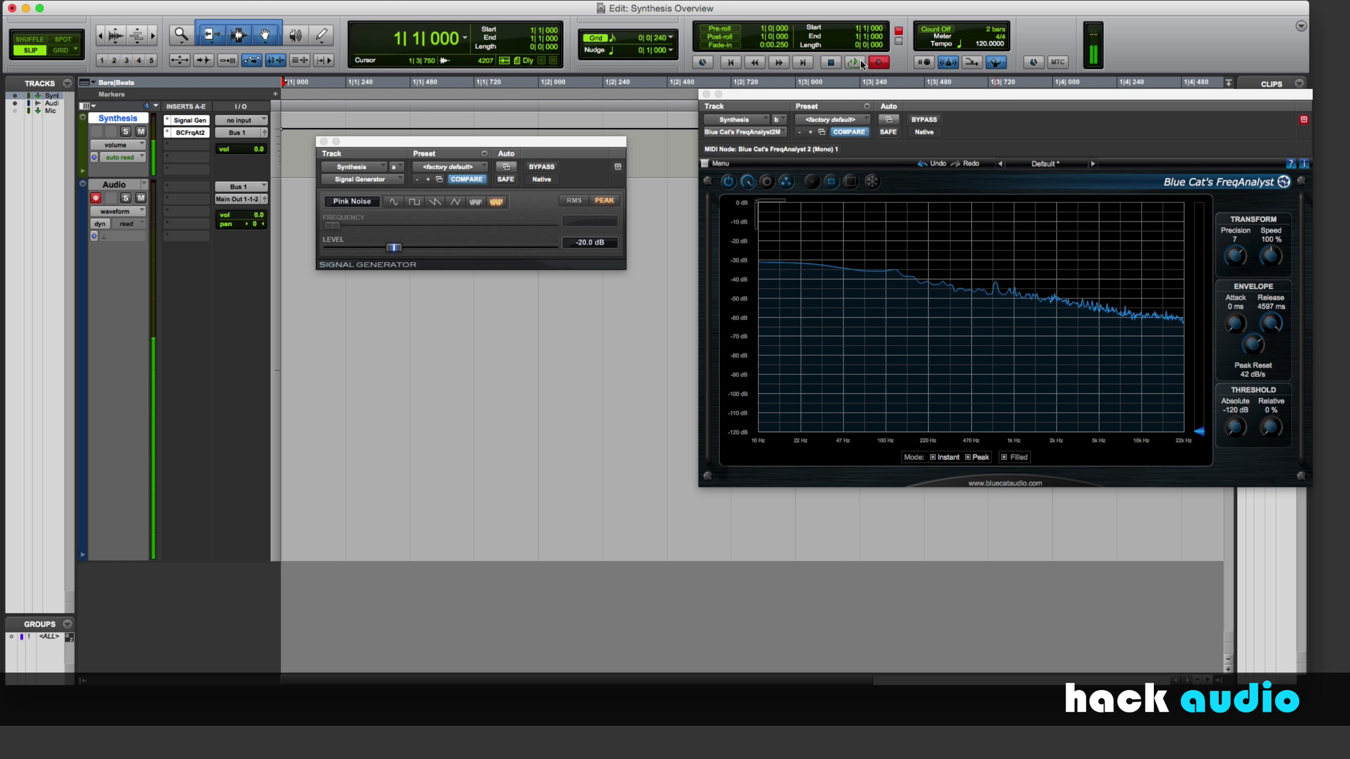
{"action": "left_click", "coordinate": [854, 63]}
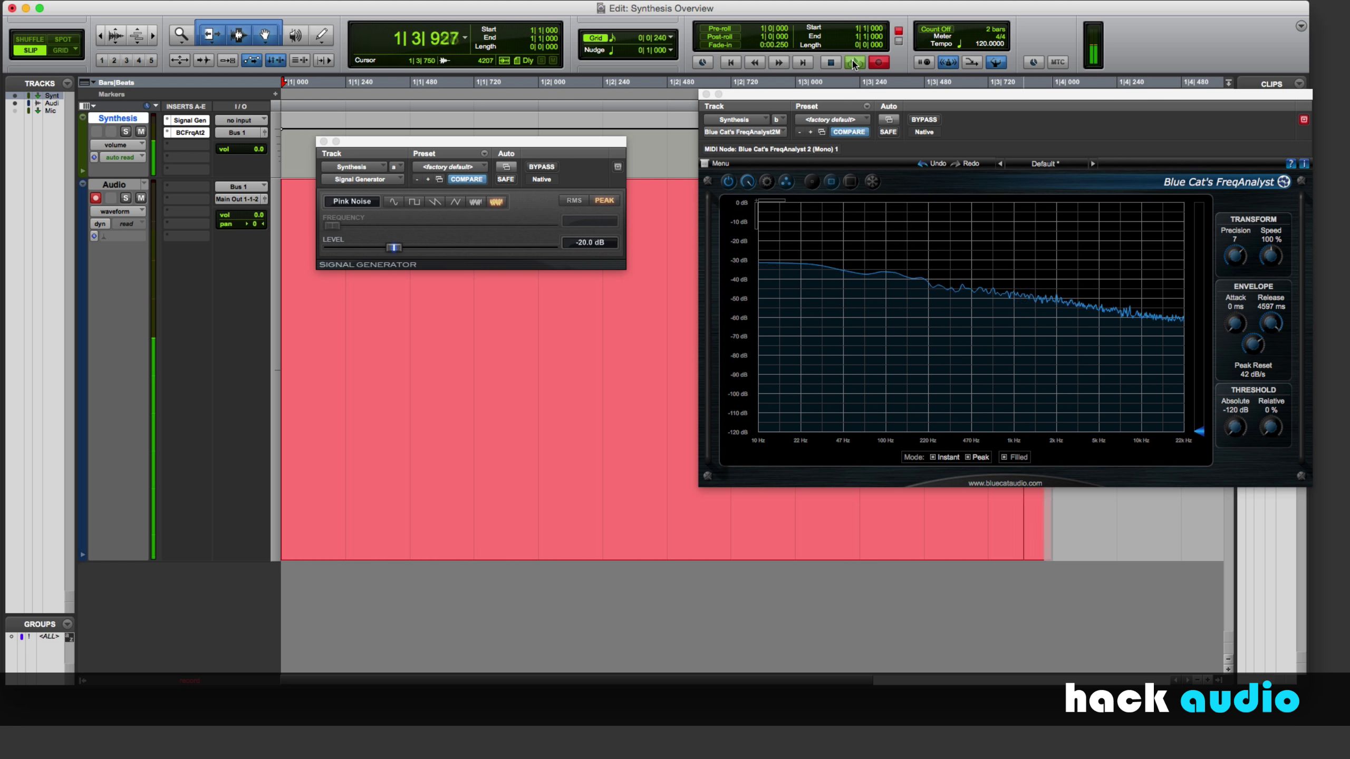
{"action": "left_click", "coordinate": [833, 63]}
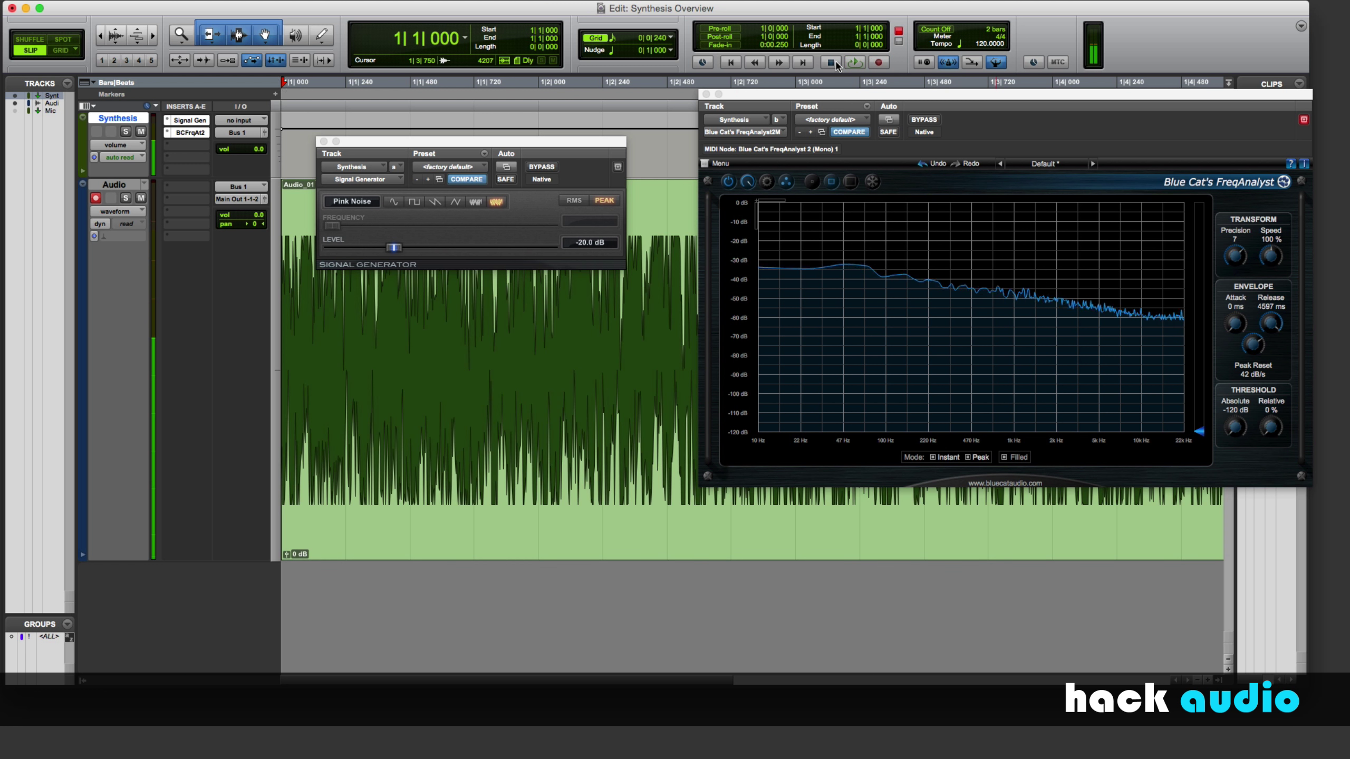
{"action": "left_click", "coordinate": [140, 198]}
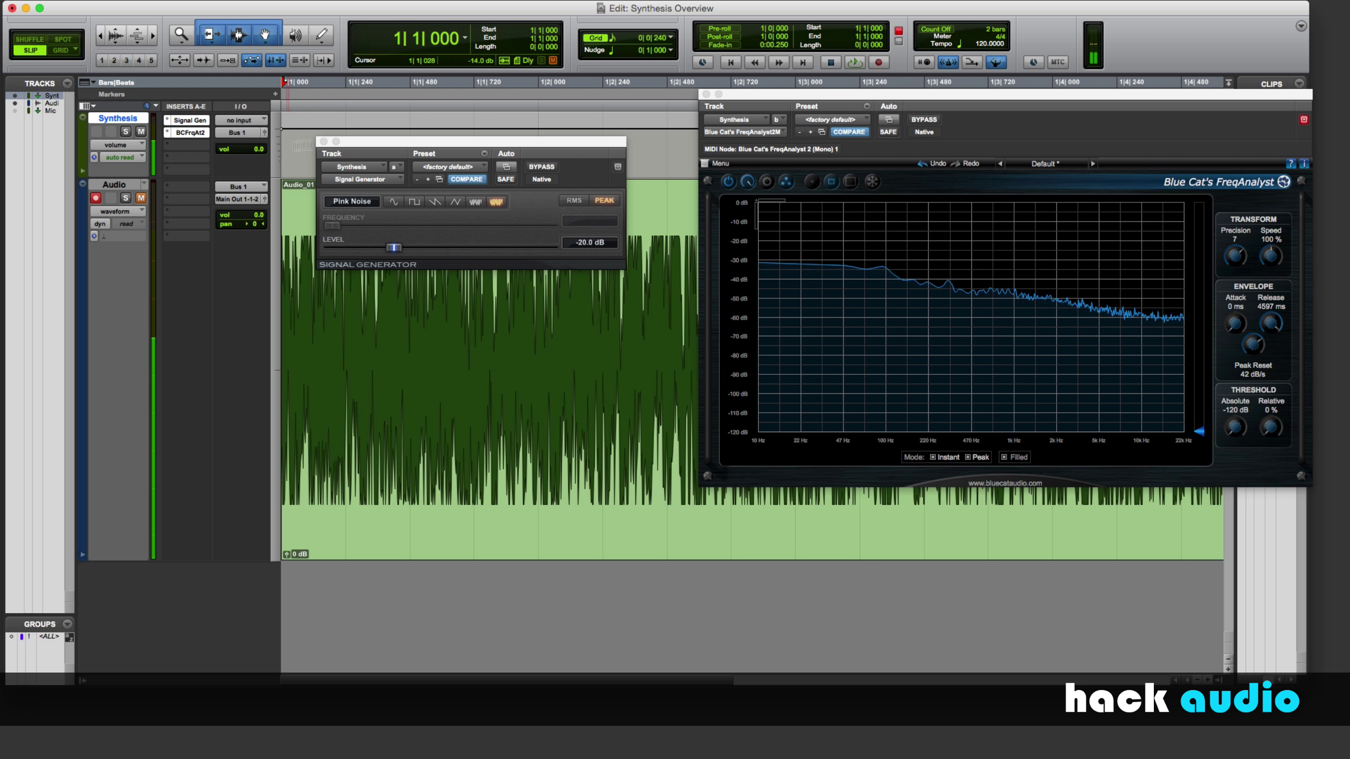
Close FreqAnalyst, reposition the Signal Generator window and zoom into the Audio_01 clip.
{"action": "left_click", "coordinate": [705, 94]}
{"action": "left_click_drag", "start_coordinate": [448, 142], "coordinate": [495, 22]}
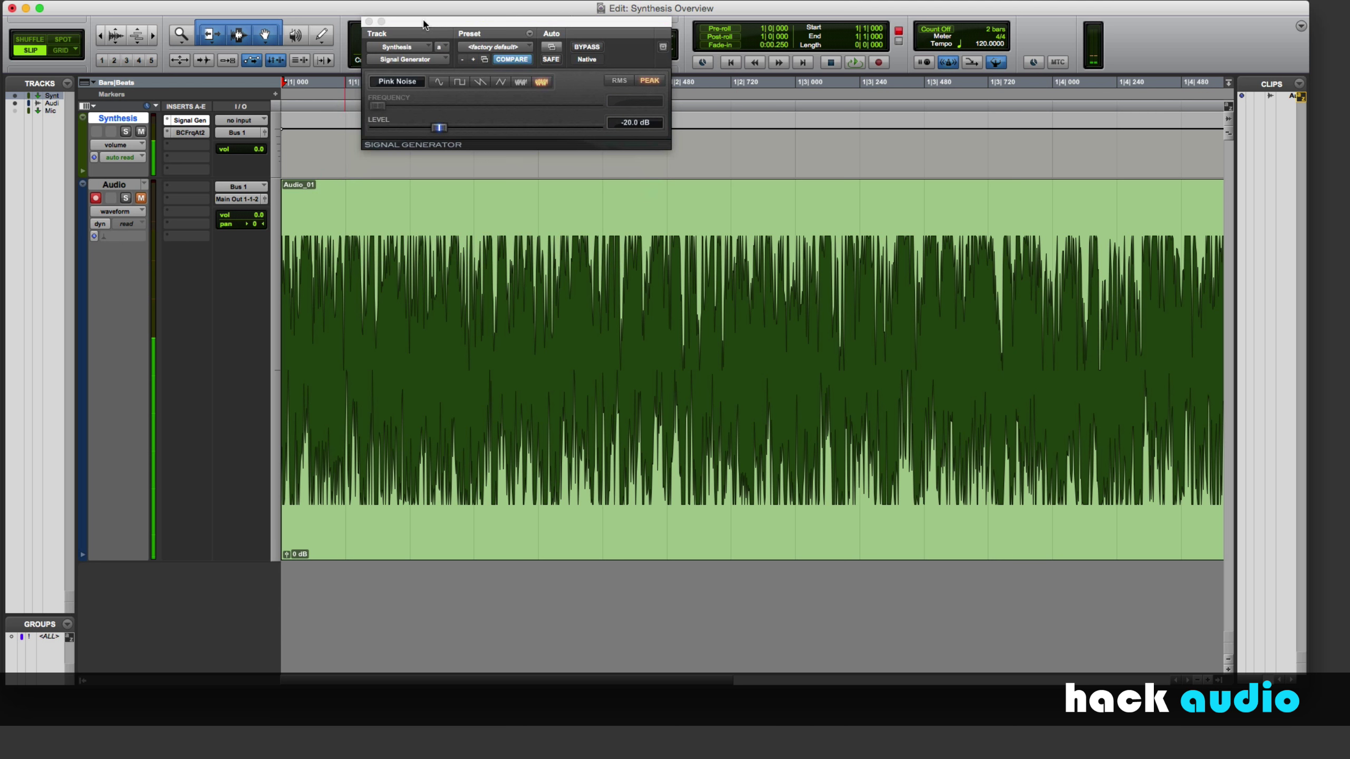
{"action": "scroll", "coordinate": [494, 282], "scroll_direction": "up", "scroll_amount": 8}
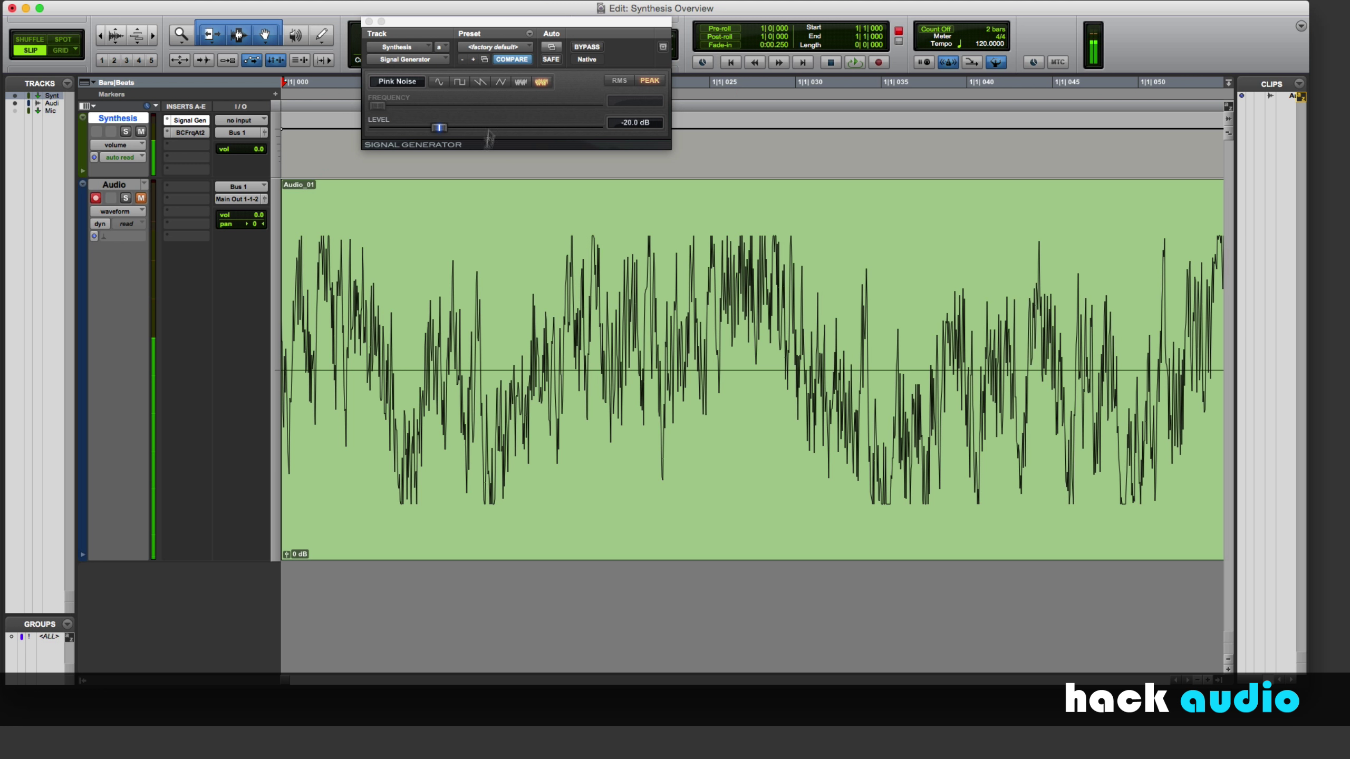
{"action": "left_click_drag", "start_coordinate": [465, 25], "coordinate": [462, 153]}
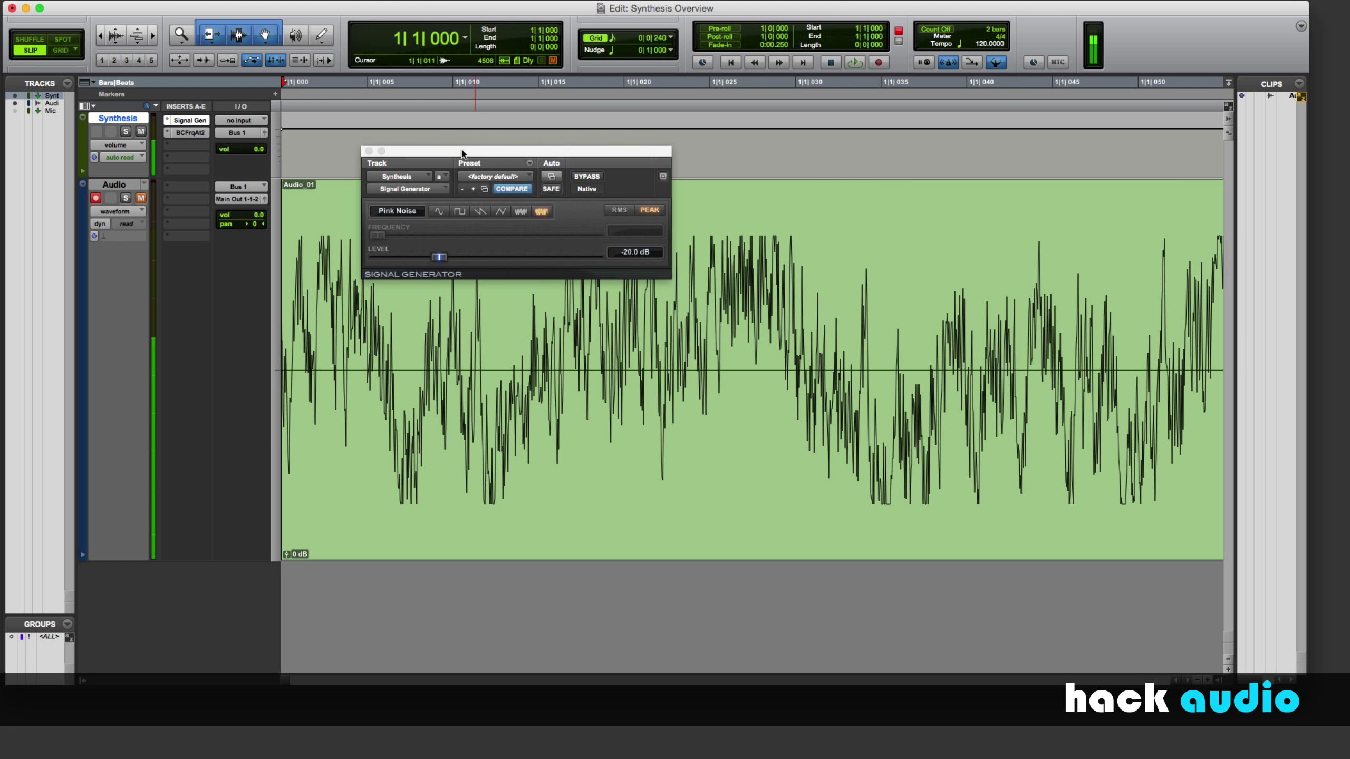